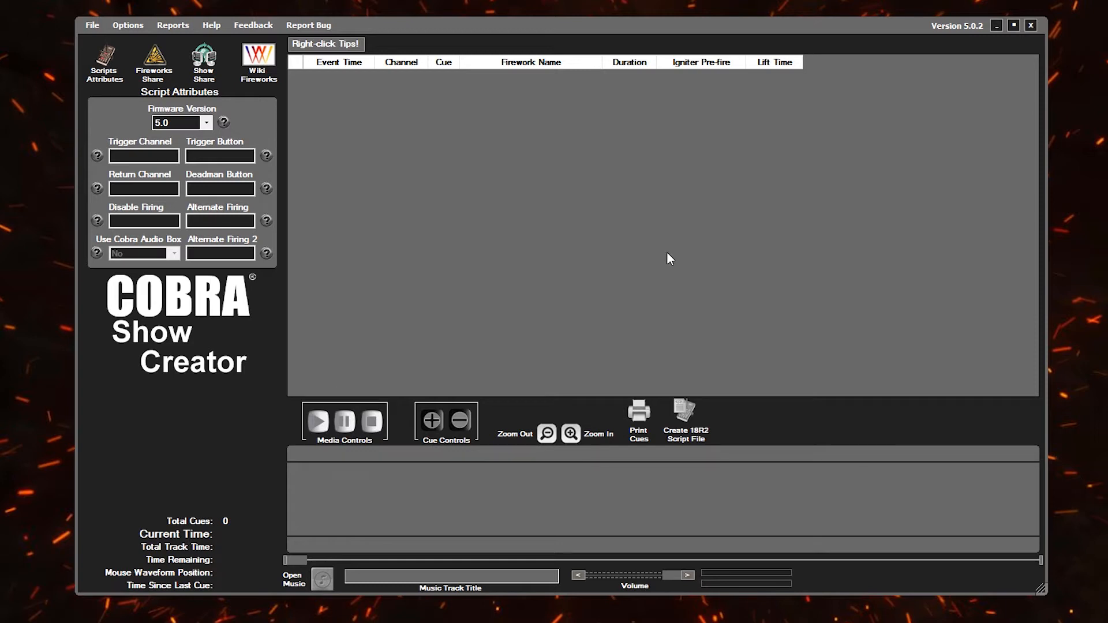
Create a new show with no music, of the Step or Step/Time Event type, named Show.
left_click(93, 26)
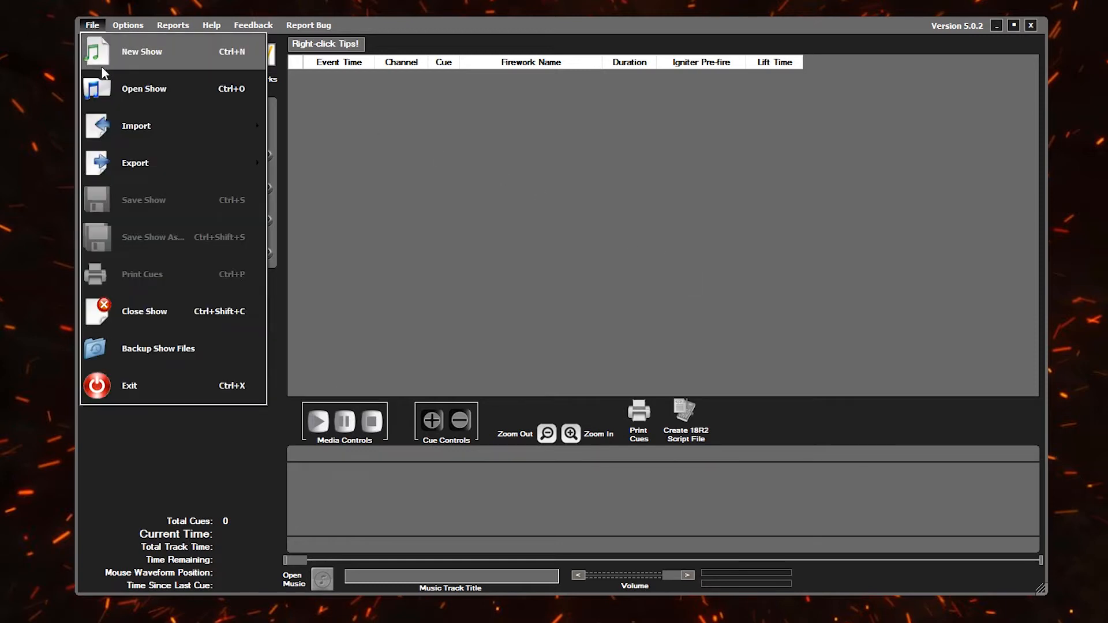
left_click(148, 54)
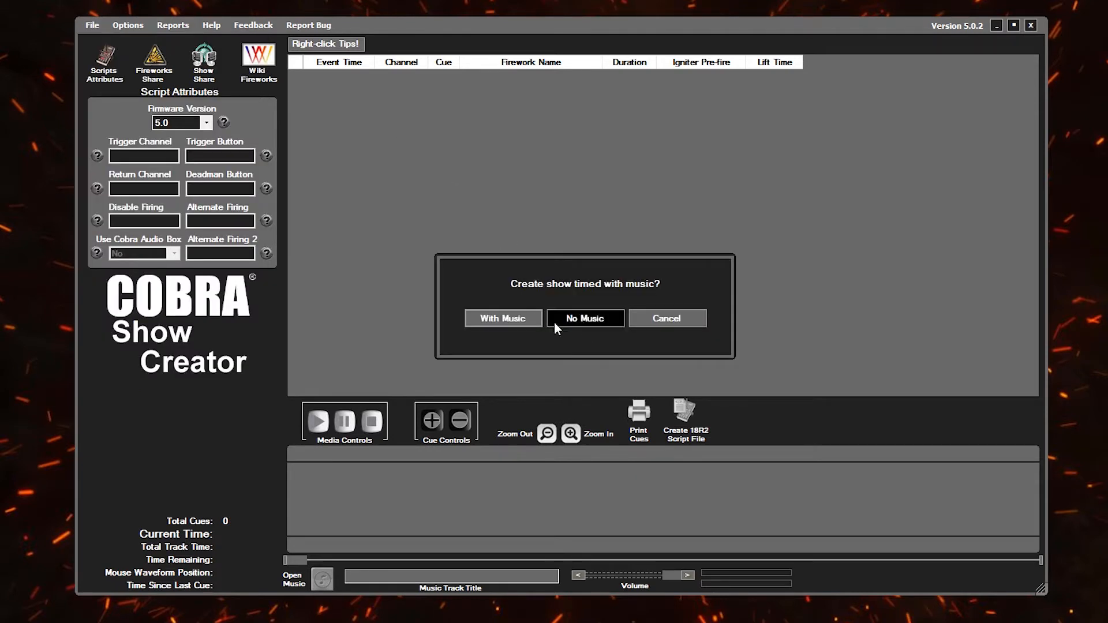
left_click(583, 320)
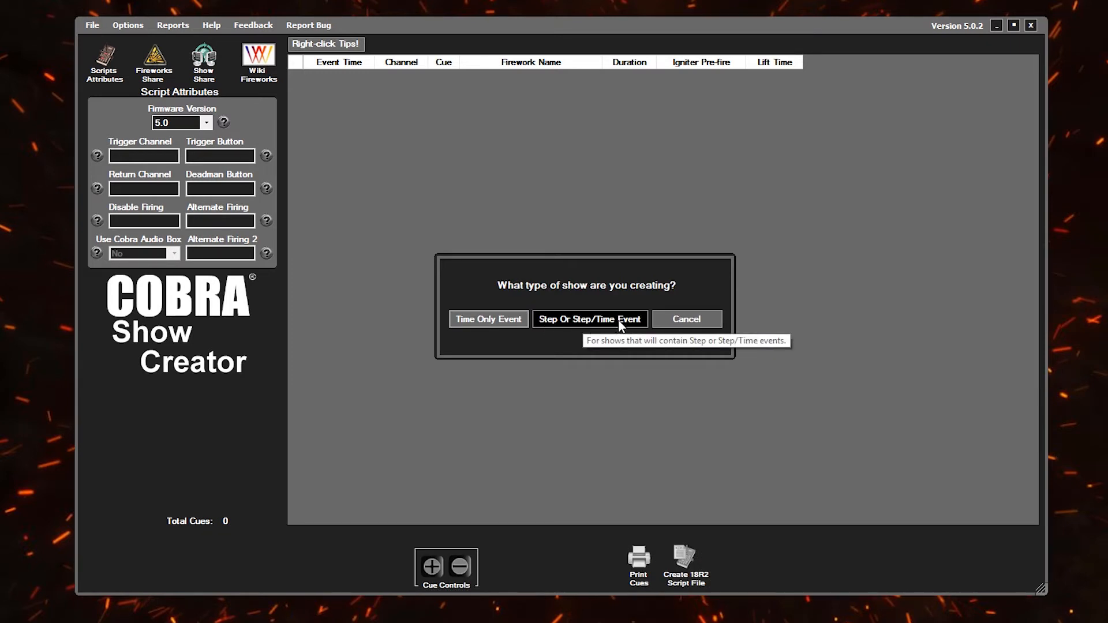
left_click(548, 323)
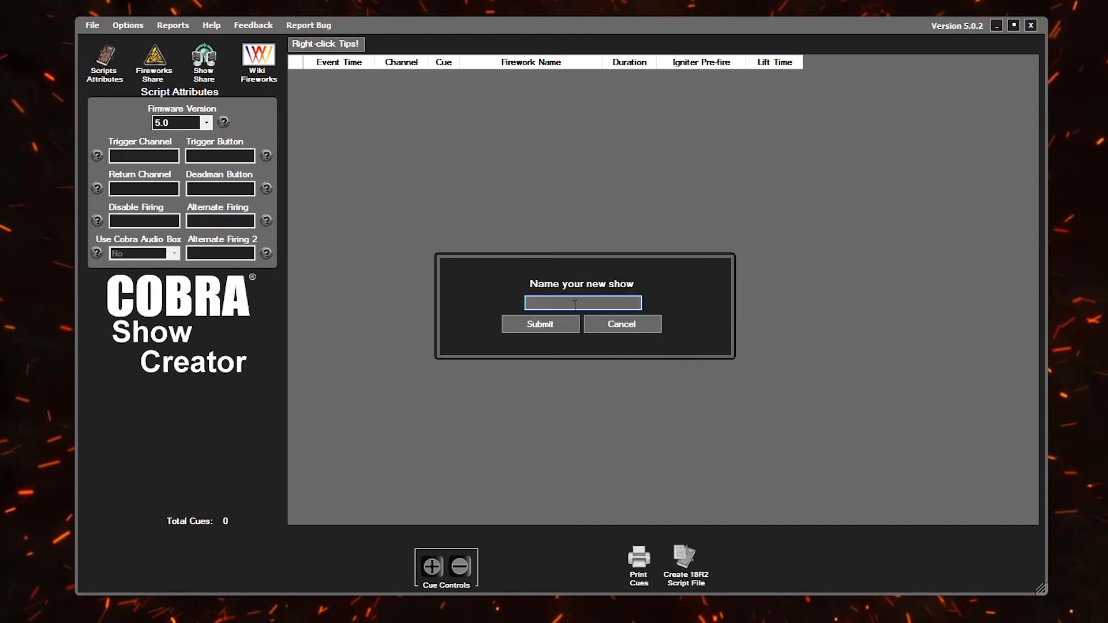
type("Show")
left_click(546, 326)
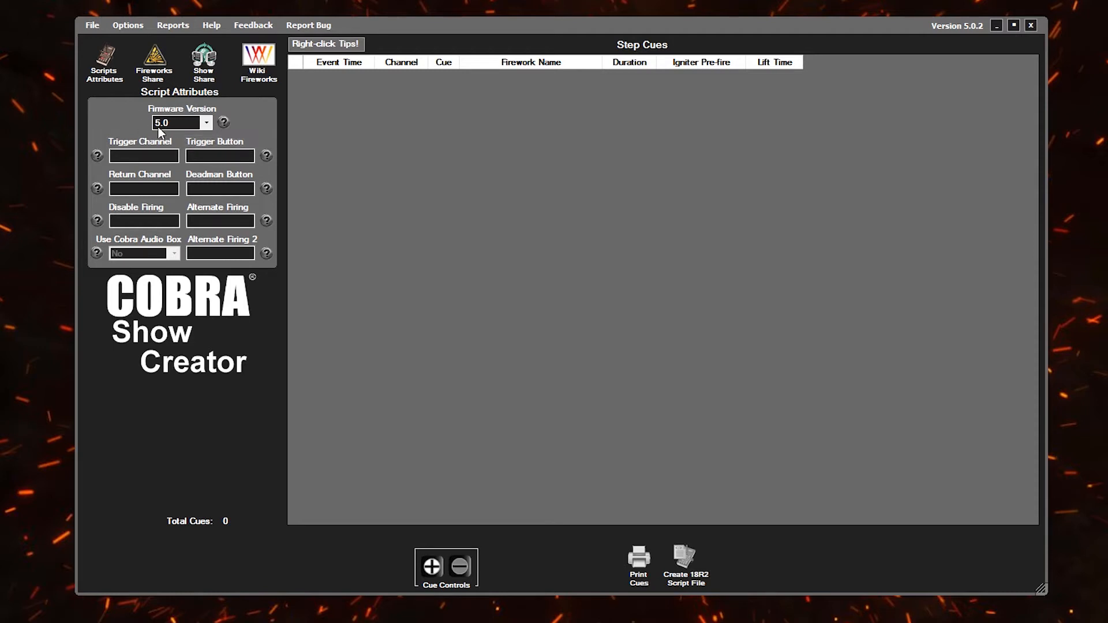
Set the script's trigger channel to 0, trigger button to 1 and return channel to 0.
left_click(162, 156)
type("0")
left_click(236, 155)
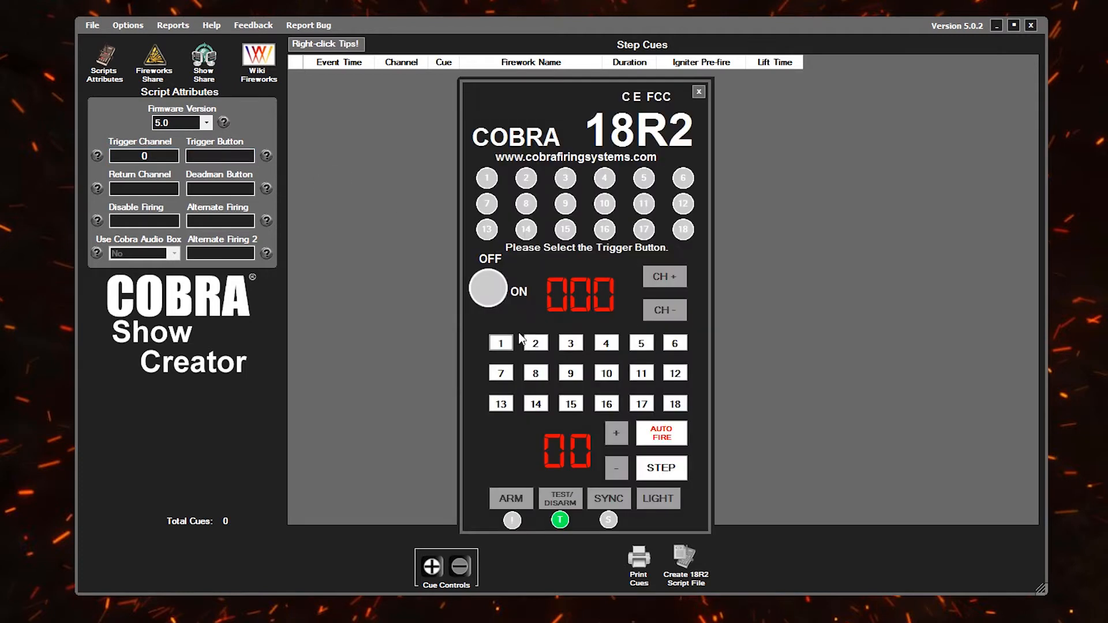
left_click(499, 344)
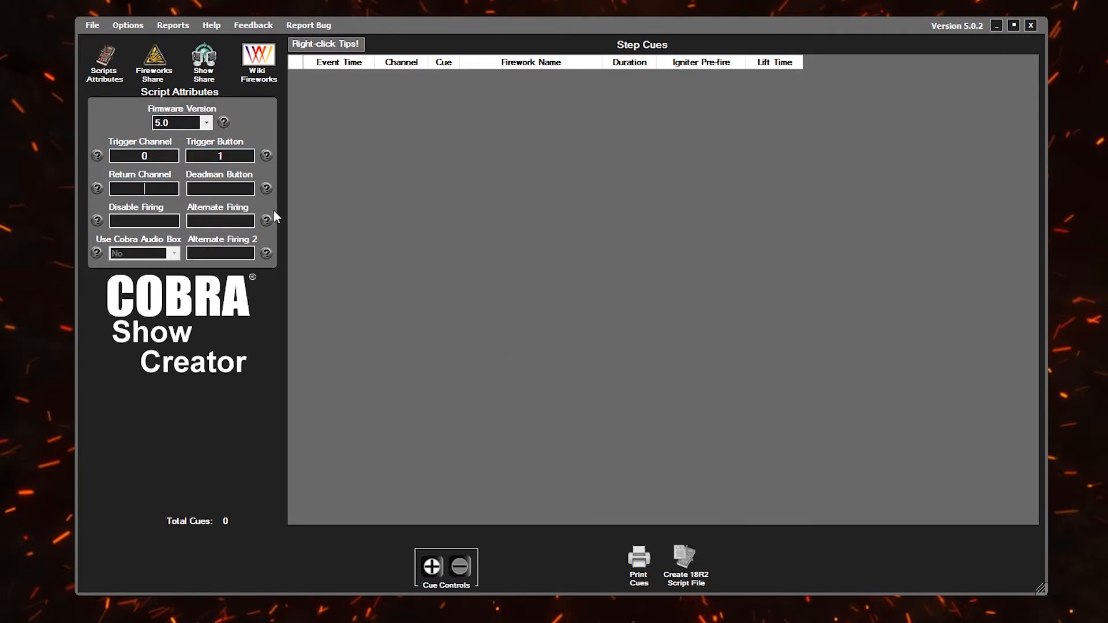
type("0")
Add a step cue on channel 0, cue 1, named 500g Cake of Awesome with a duration of 30.
left_click(431, 566)
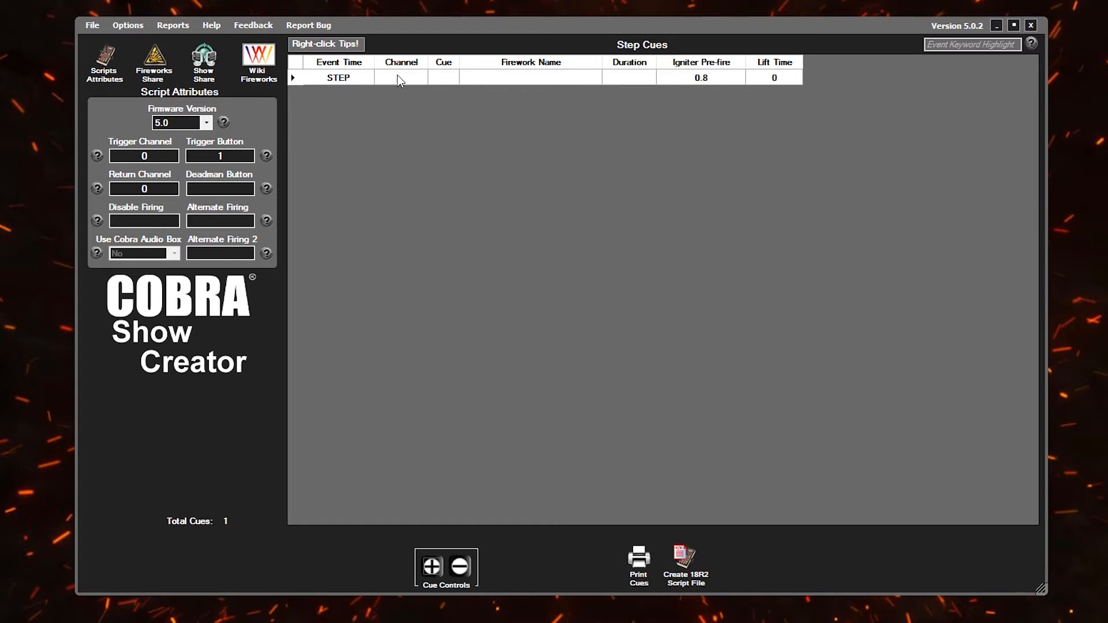
left_click(444, 79)
left_click(401, 81)
type("0")
key("Tab")
type("1")
key("Tab")
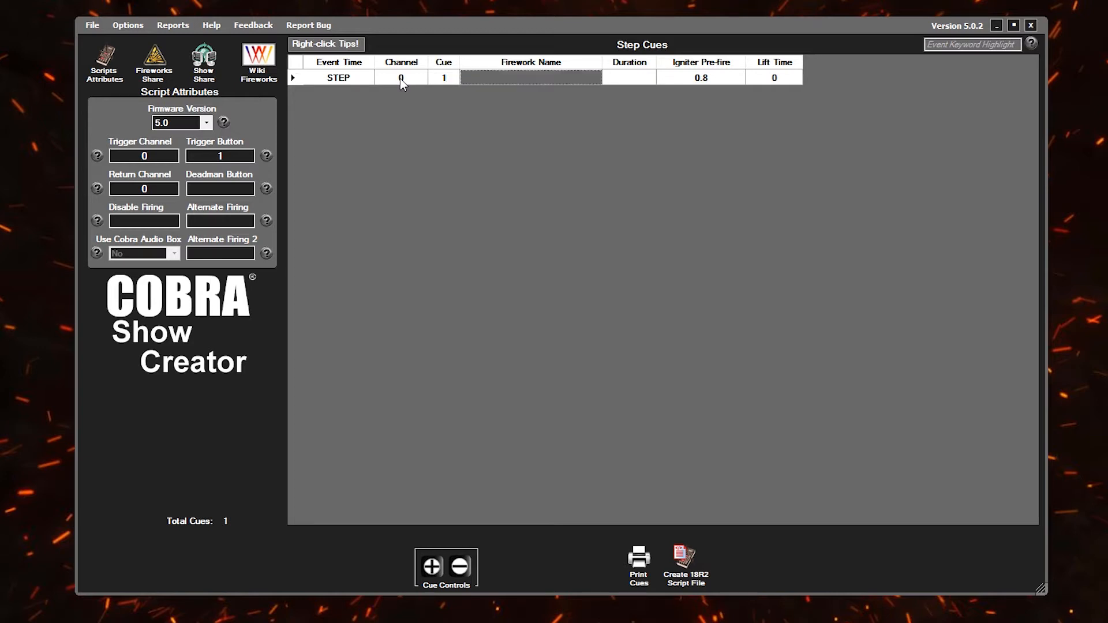
type("500g Cake of Awesome")
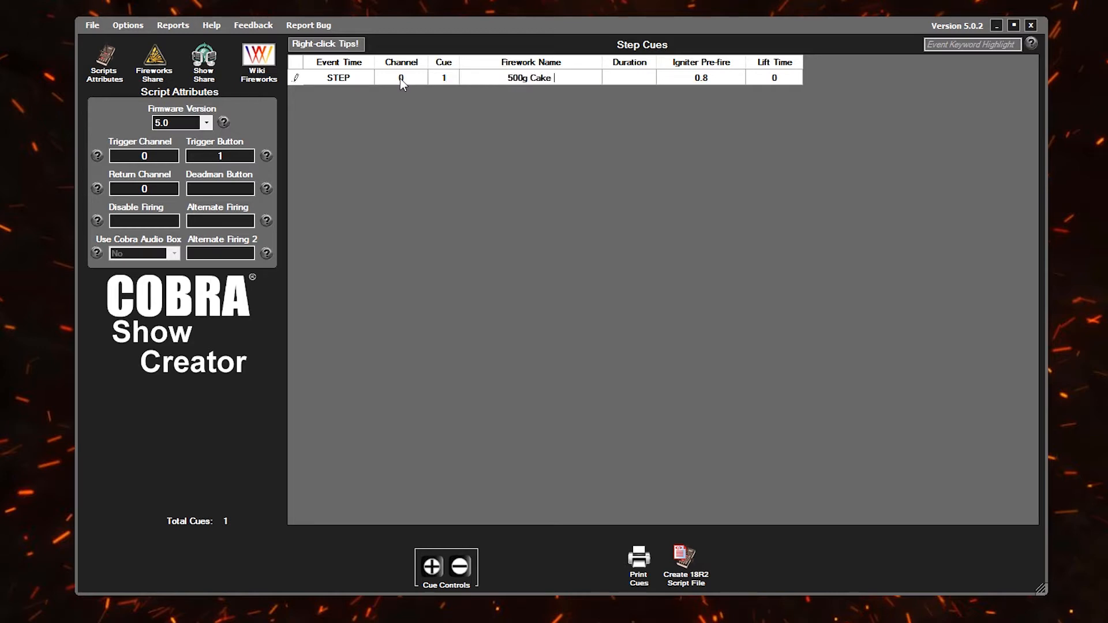
key("Tab")
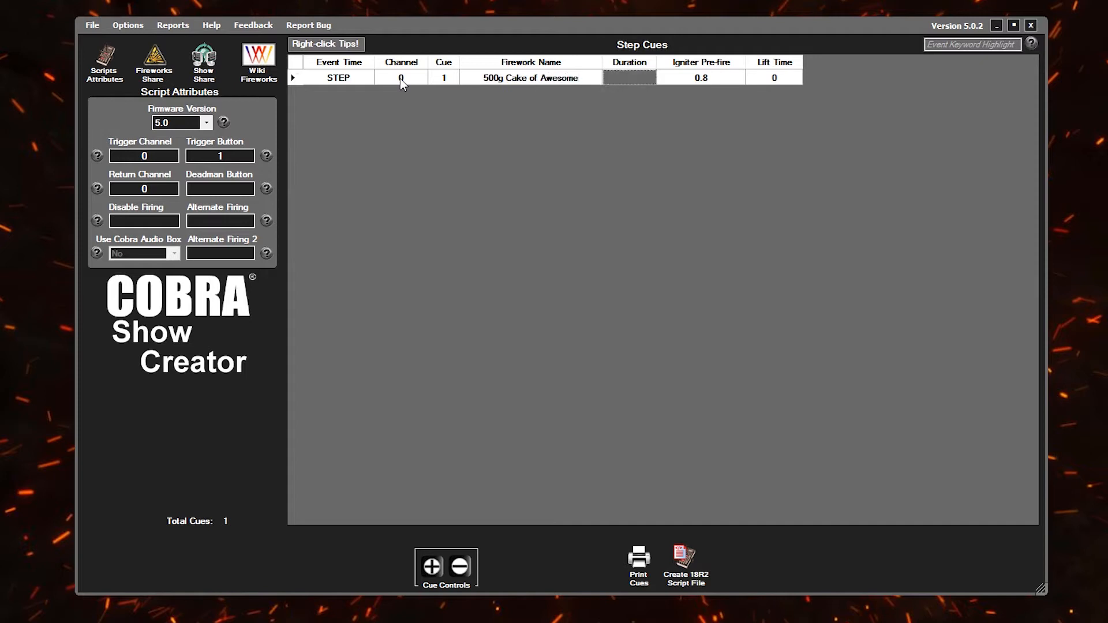
type("30")
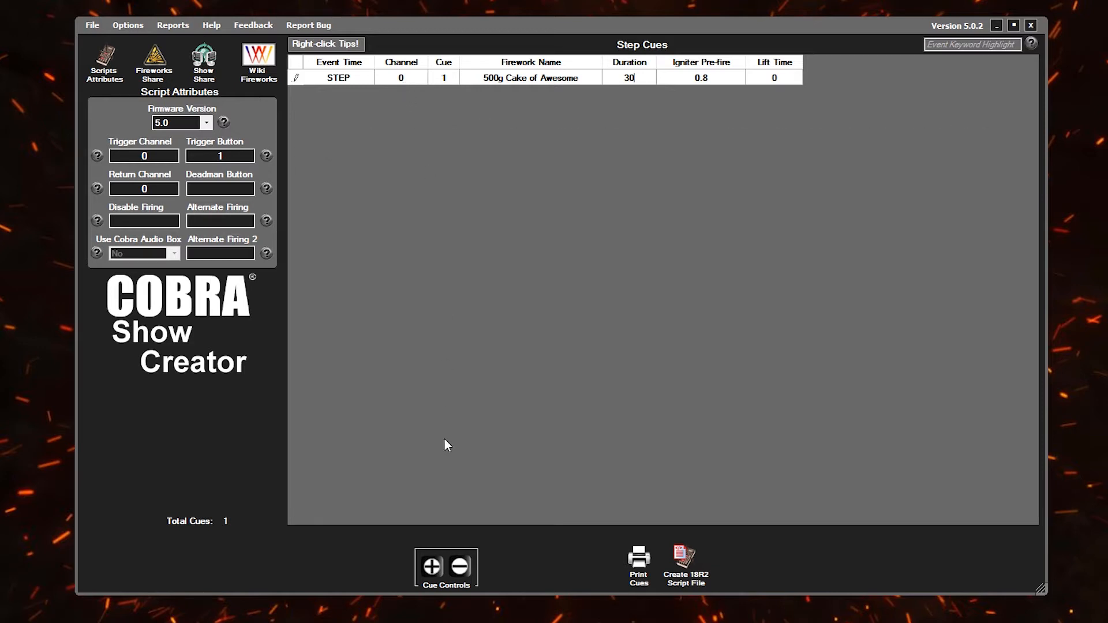
Add a second step cue on channel 0, cue 2, named 200g Cake with a duration of 15.
left_click(436, 570)
left_click(403, 93)
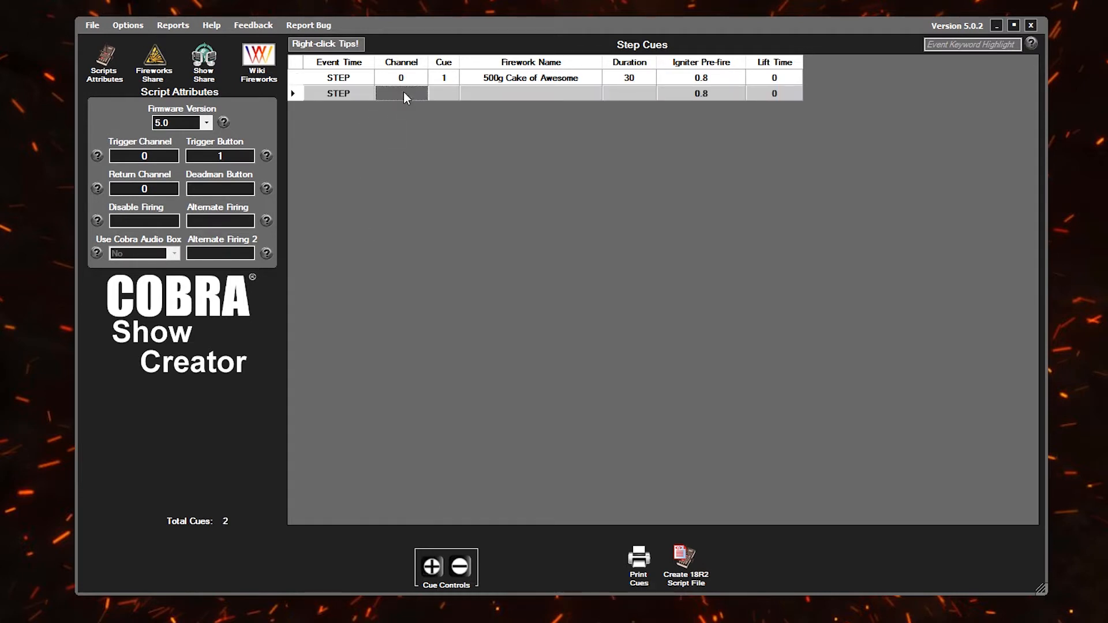
type("0")
key("Tab")
type("2")
key("Tab")
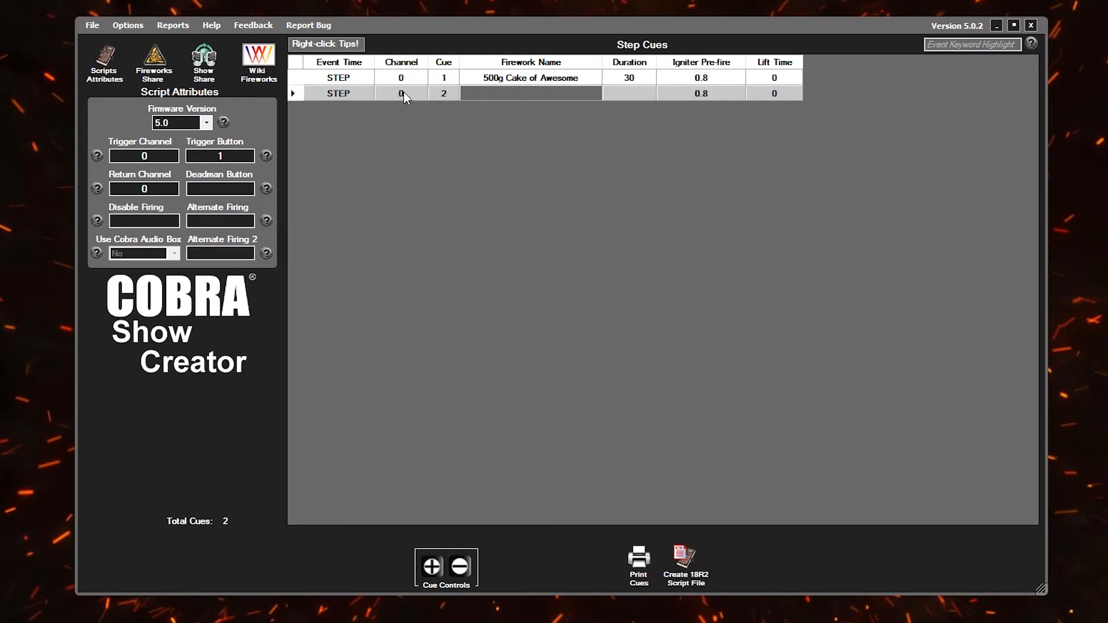
type("200g Cak")
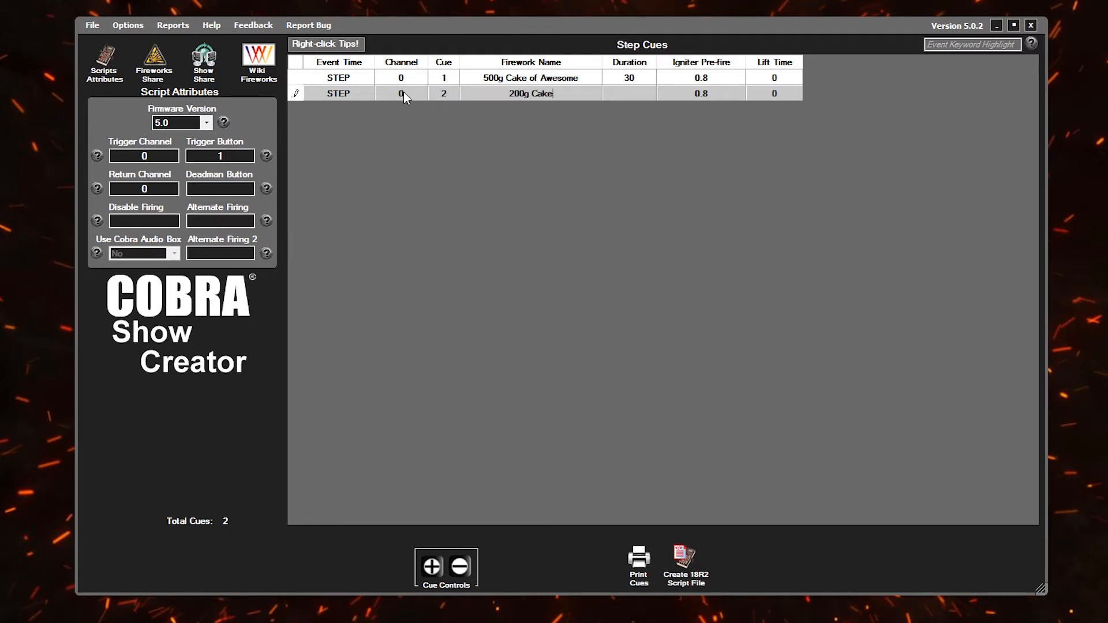
type("e")
key("Tab")
type("15")
Add a third step cue on channel 1, cue 18, named 500g Cake of Awesome with a duration of 30.
left_click(431, 566)
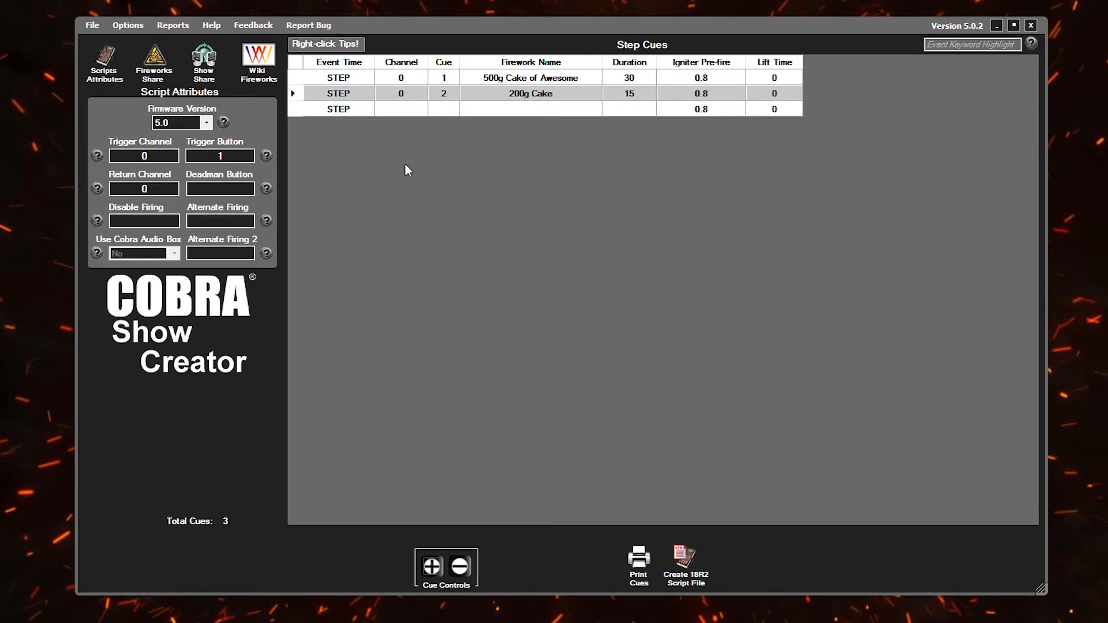
left_click(406, 112)
type("1")
key("Tab")
type("18")
key("Tab")
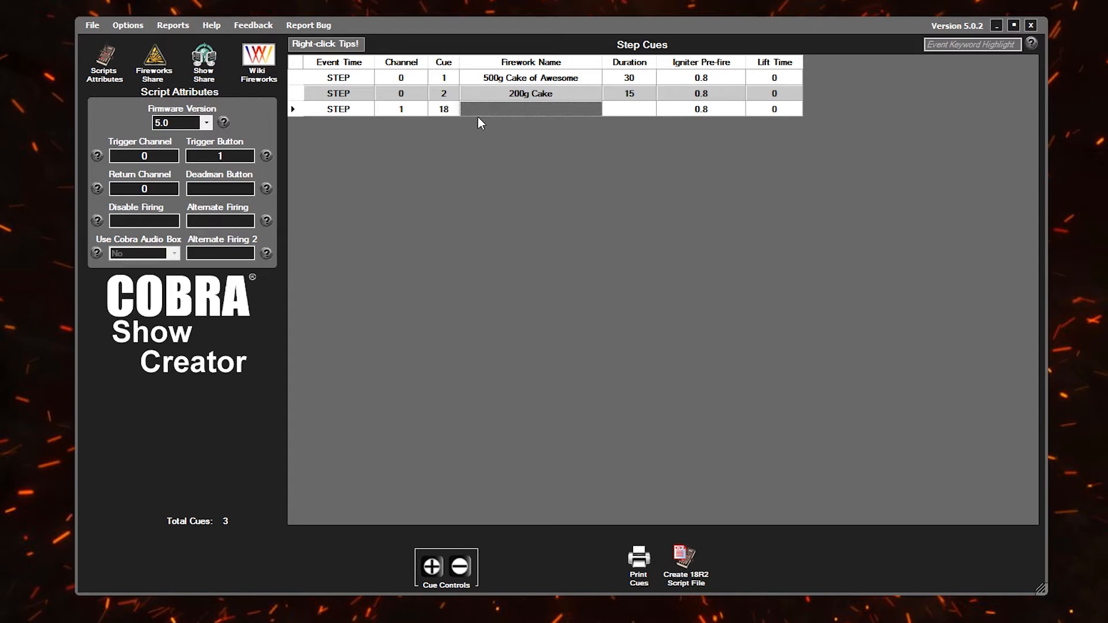
type("500g ")
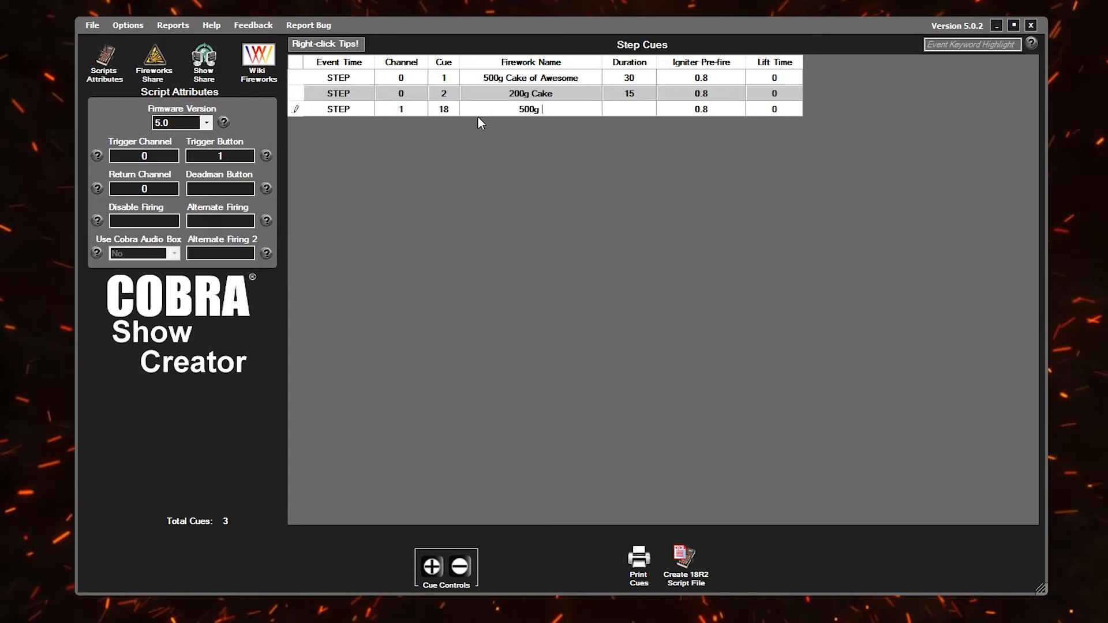
type("Cake of Awesome")
key("Tab")
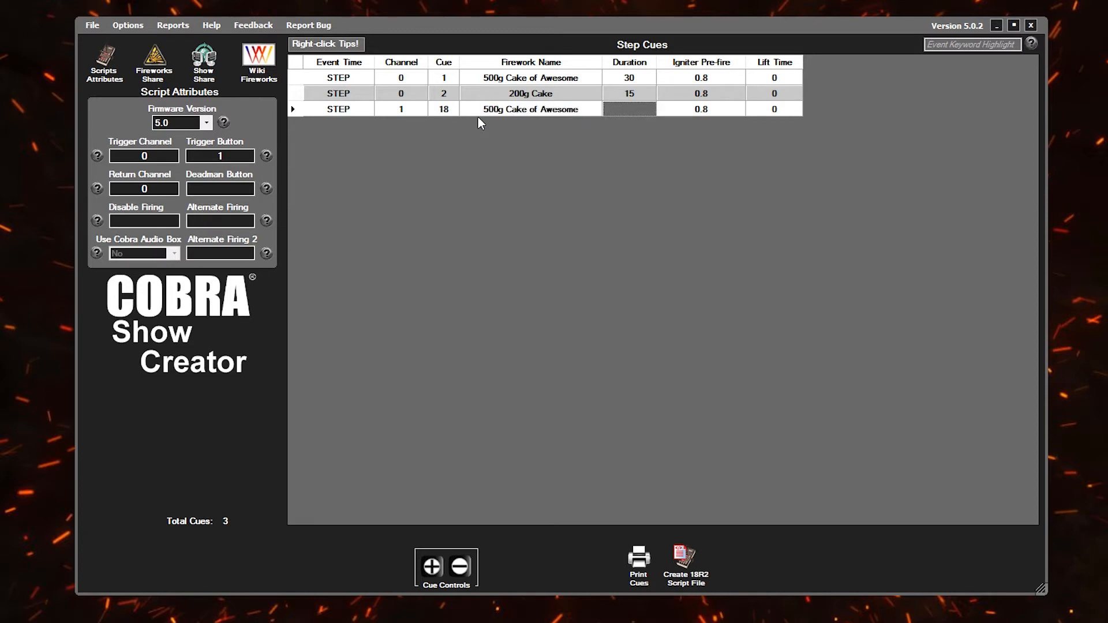
type("30")
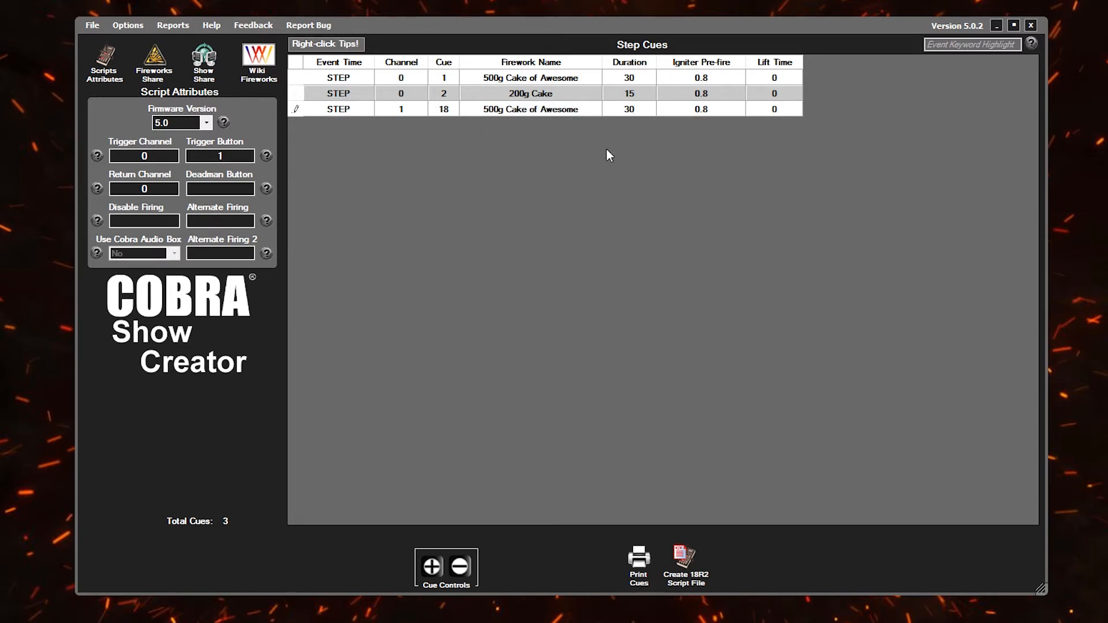
key("Tab")
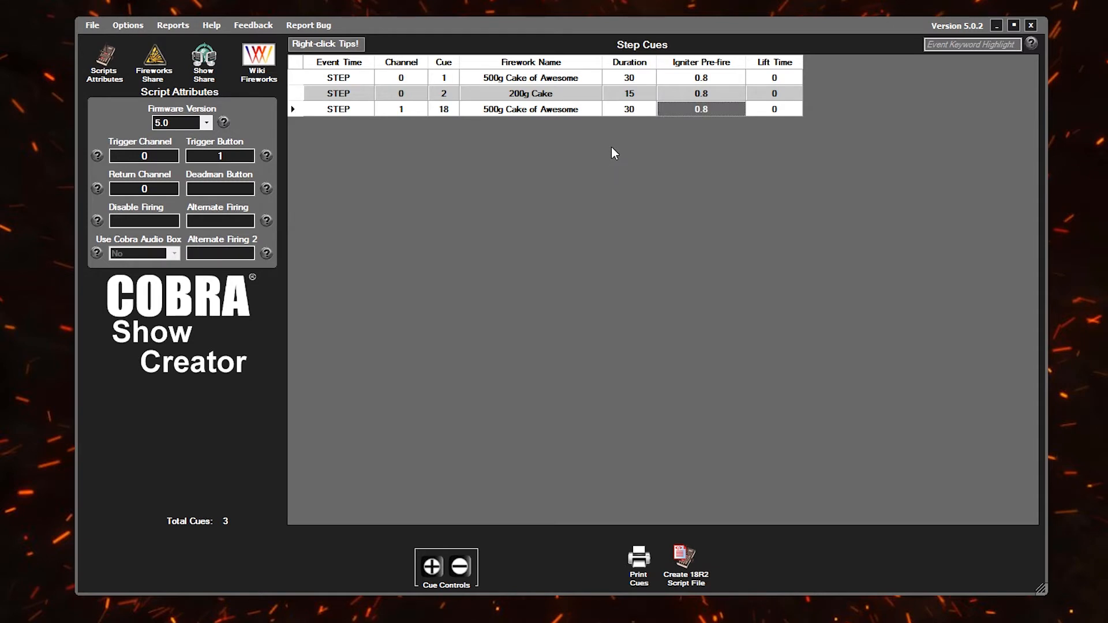
left_click(356, 81)
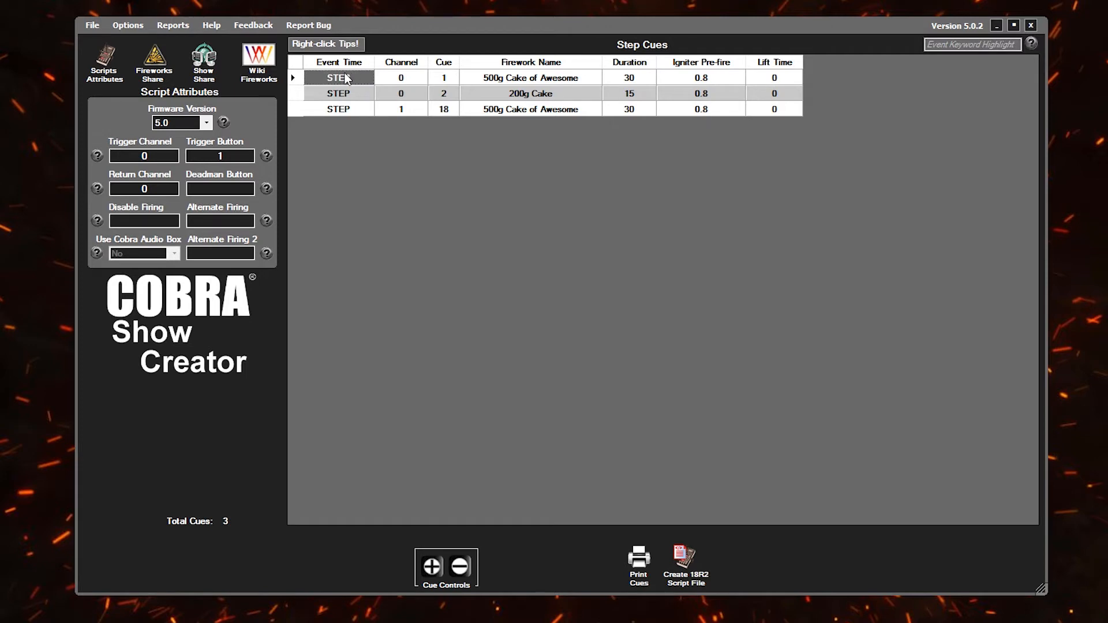
left_click(345, 94)
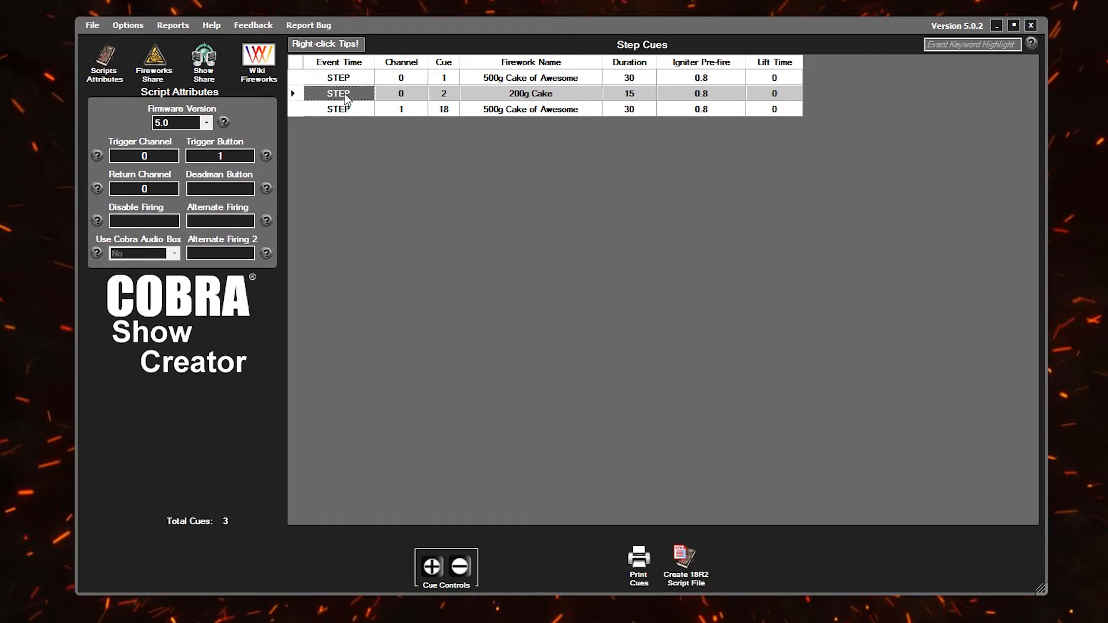
left_click(342, 109)
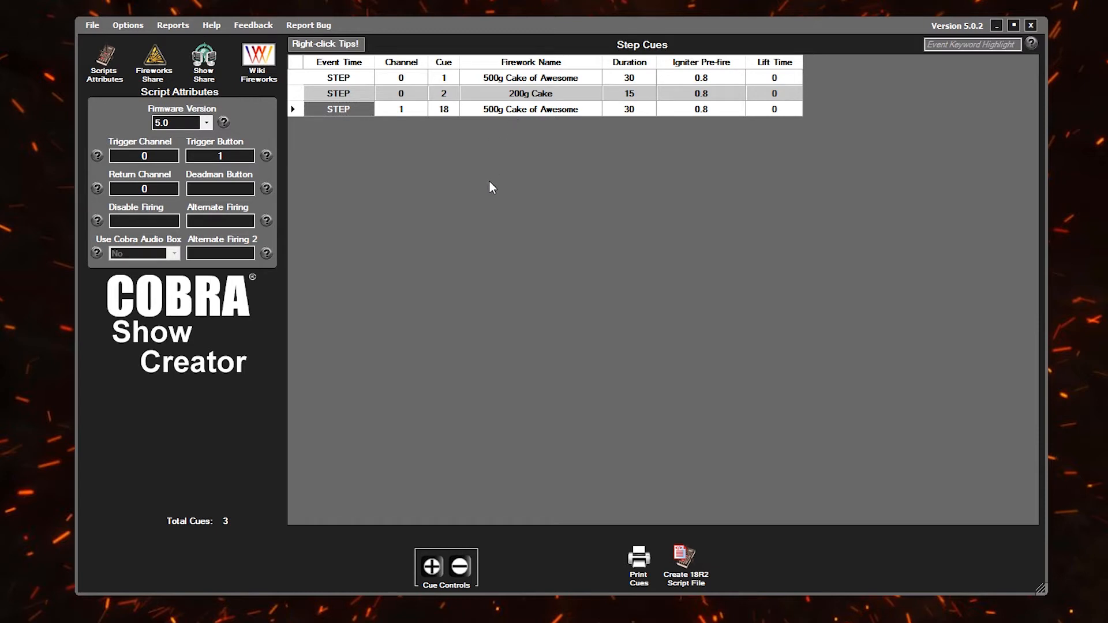
Add three more blank step cues below the existing ones.
left_click(432, 566)
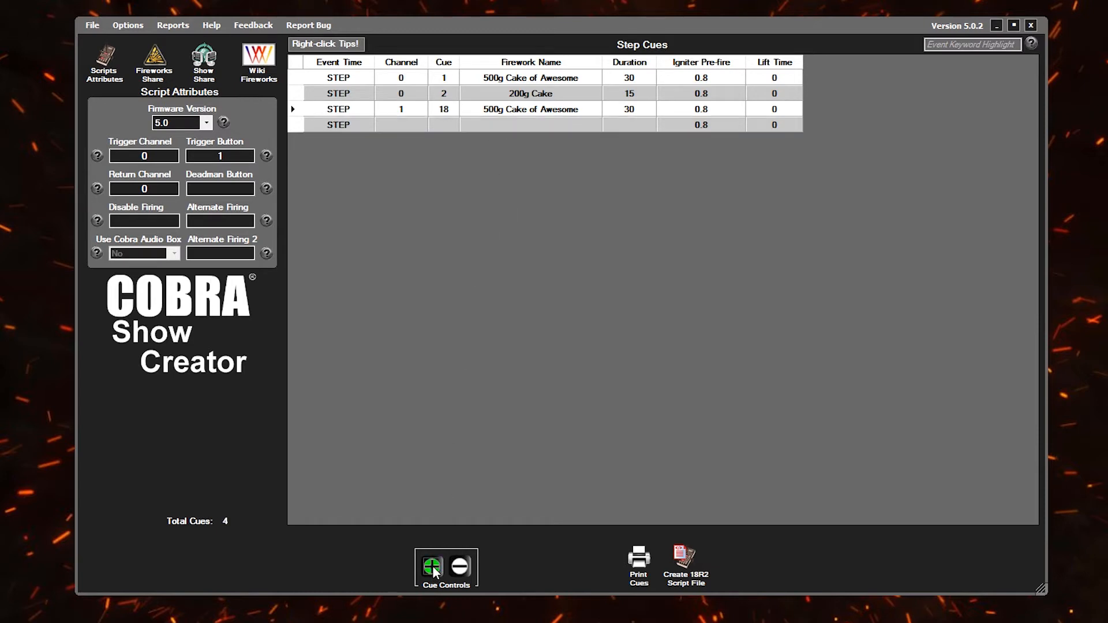
left_click(432, 566)
left_click(431, 566)
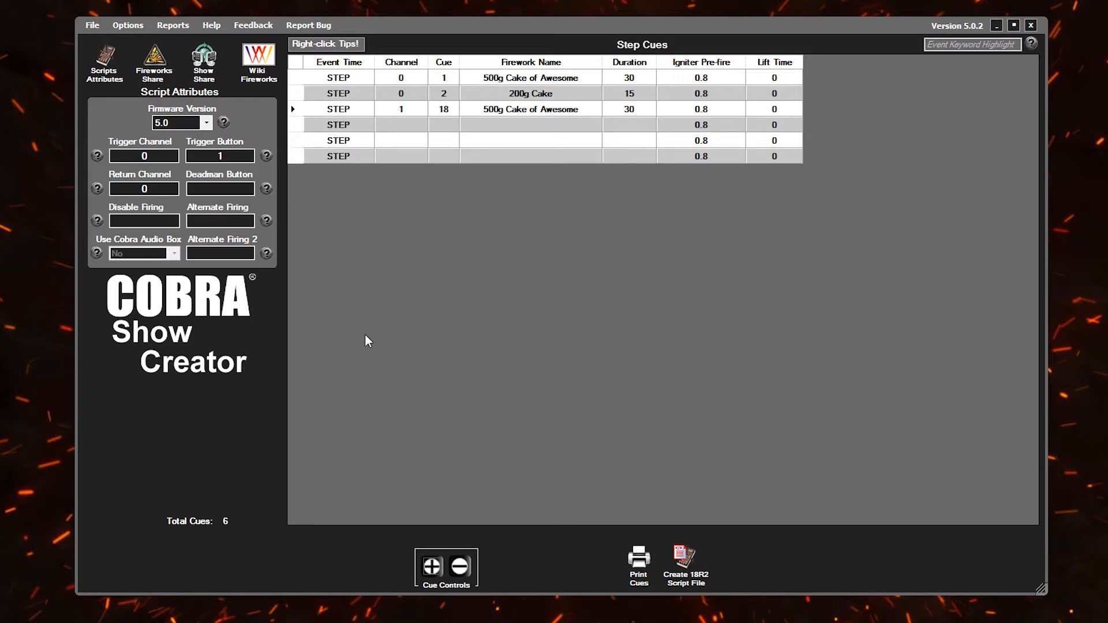
Fill the three blank cues with the 1.75 Single Shot Ti Crackling firework from the My Fireworks list.
left_click(154, 58)
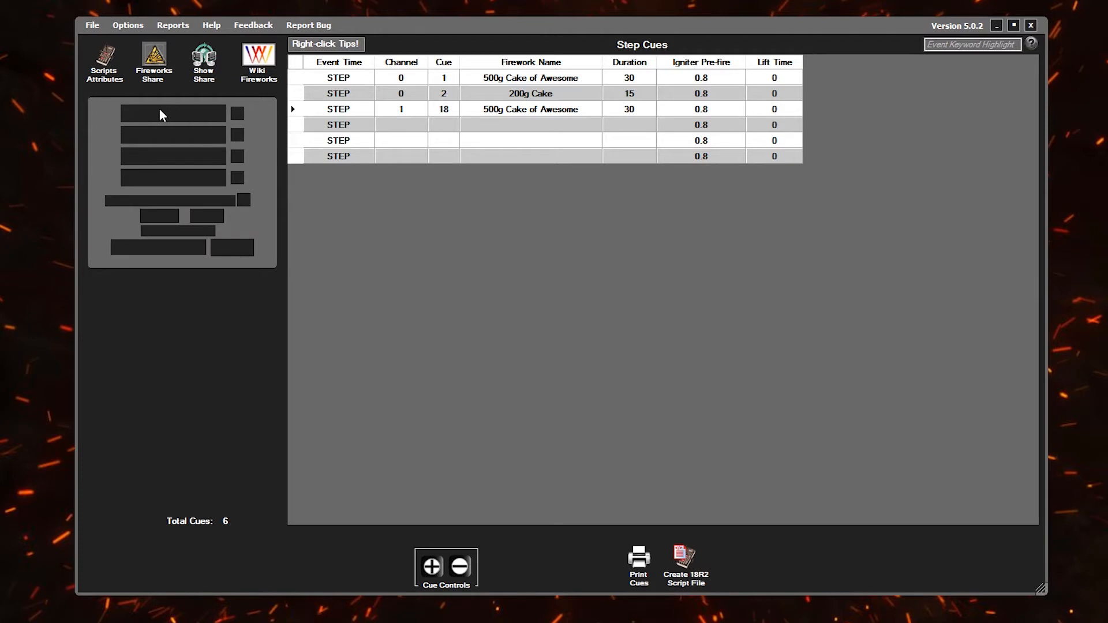
left_click(159, 110)
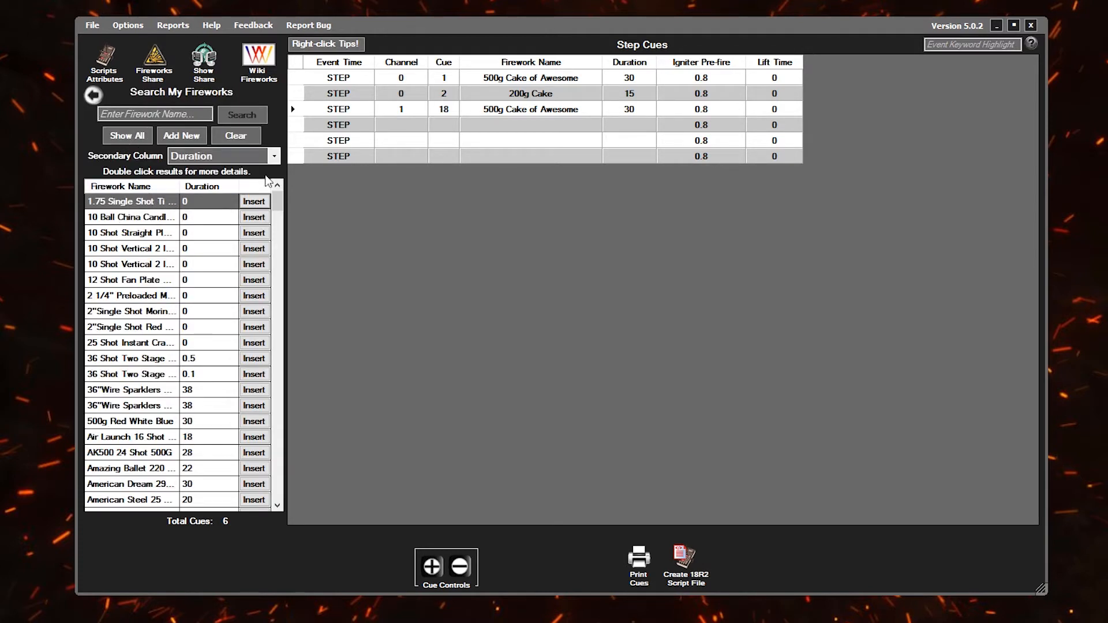
left_click(301, 129)
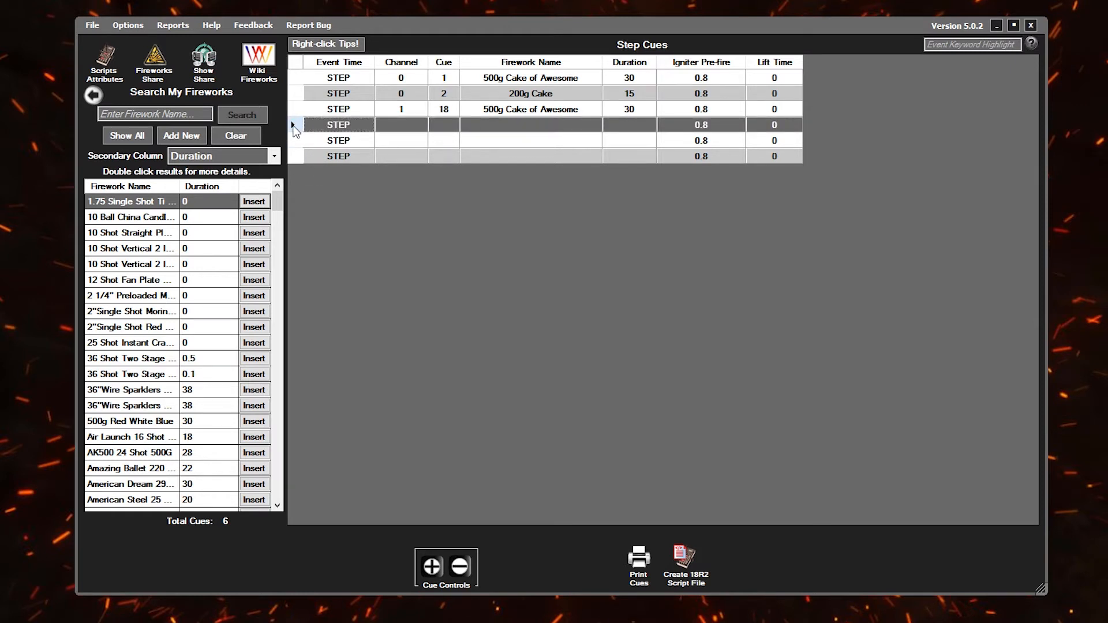
left_click(295, 156, "shift")
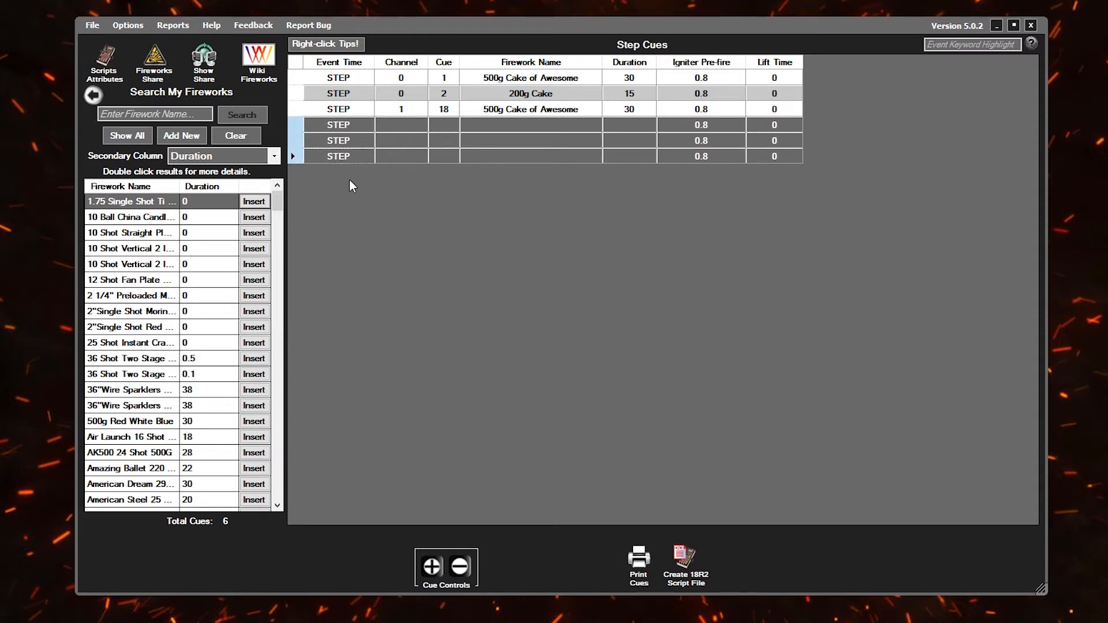
left_click(255, 201)
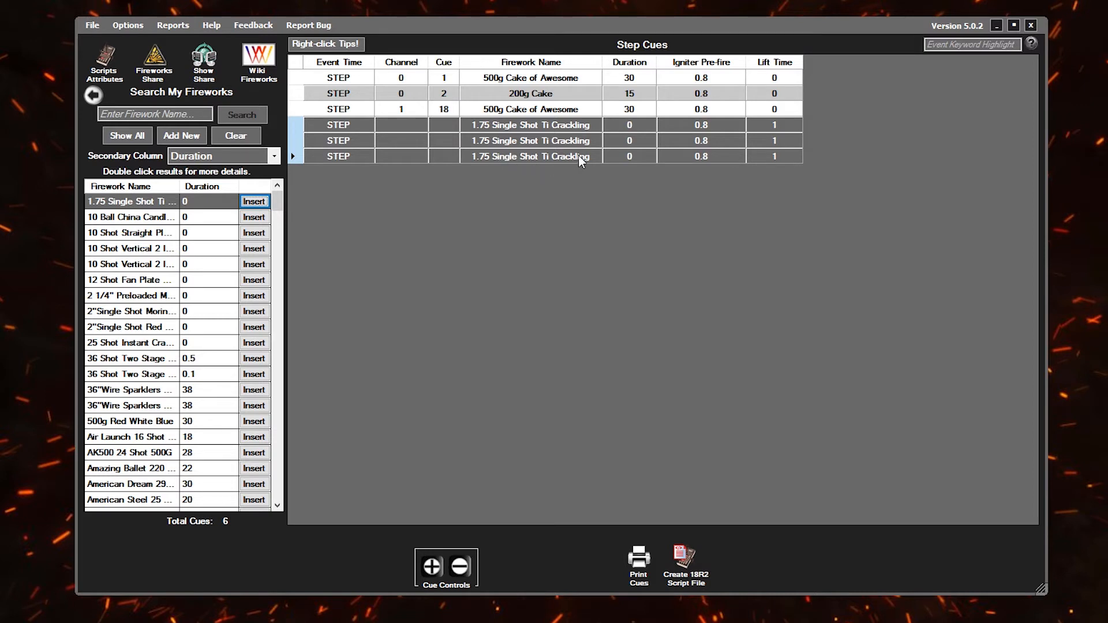
Assign the three 1.75 Single Shot Ti Crackling rows to channel 0, cues 3, 4 and 5 in order.
left_click(406, 125)
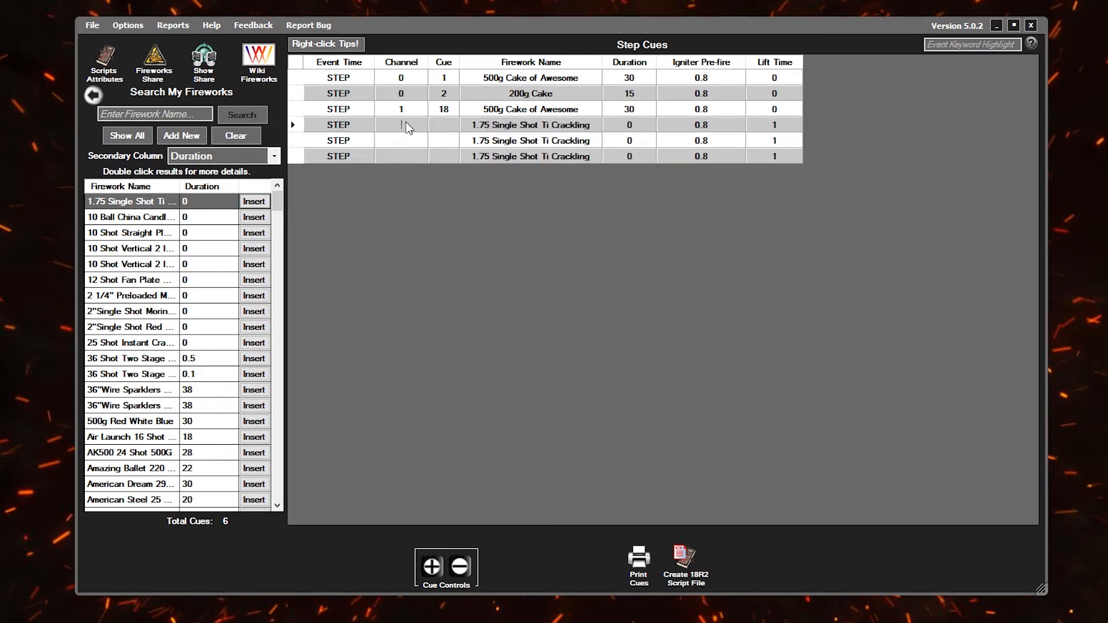
type("0")
key("Tab")
type("3")
left_click(409, 137)
type("0")
key("Tab")
type("4")
left_click(407, 158)
type("0")
key("Tab")
type("5")
Create the 18R2 script file and export it as cobra.csv to the ESD-USB (I:) drive, replacing the existing file.
left_click(687, 560)
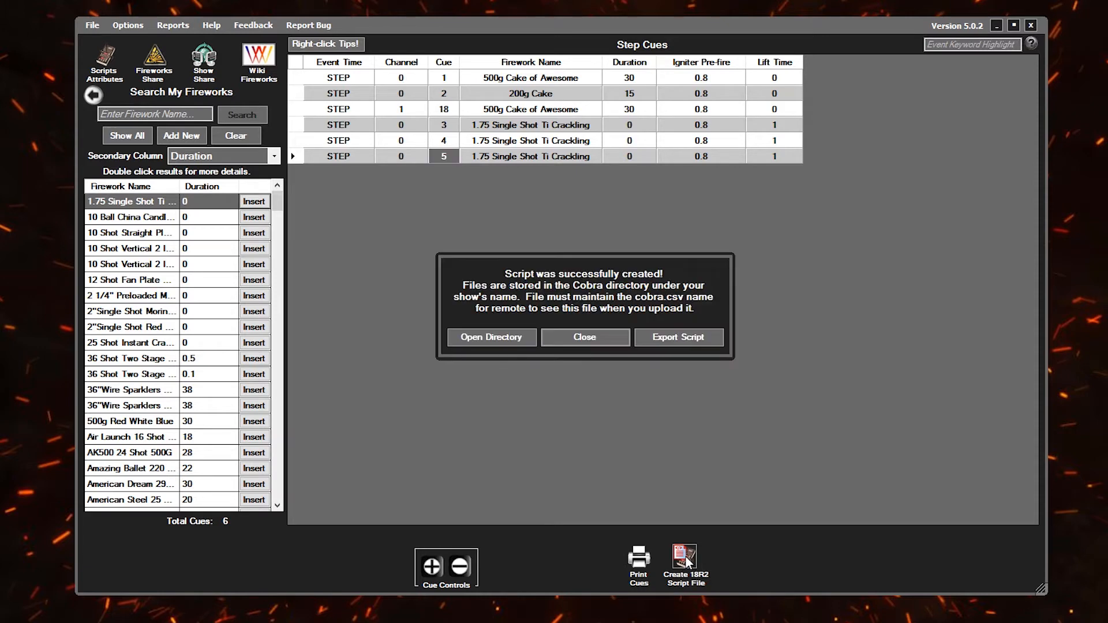
left_click(679, 337)
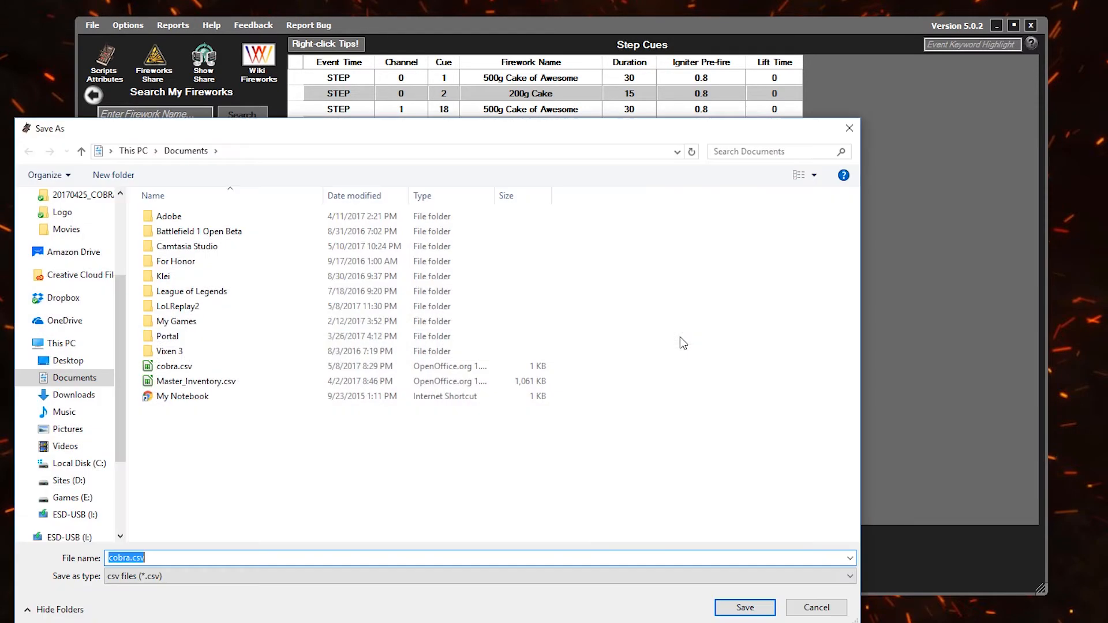
left_click(74, 514)
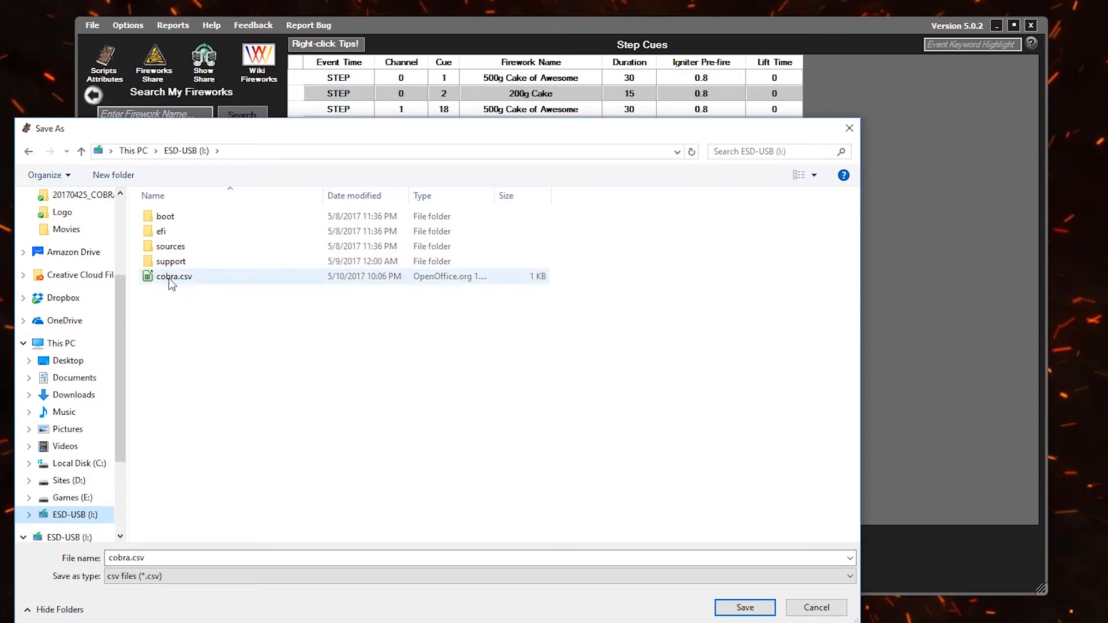
left_click(745, 606)
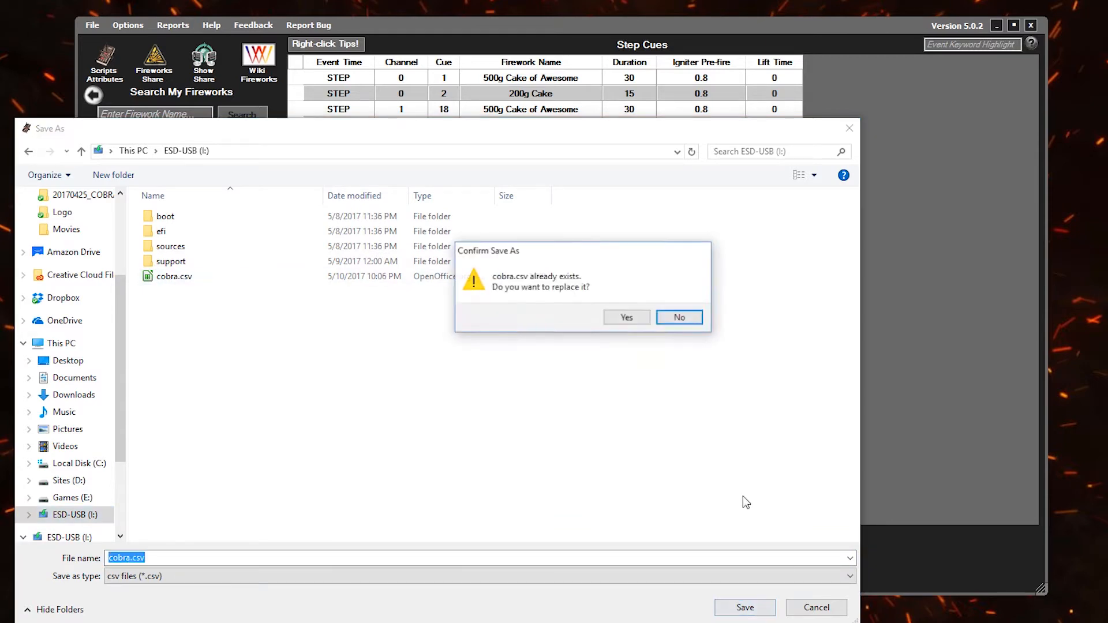
left_click(627, 318)
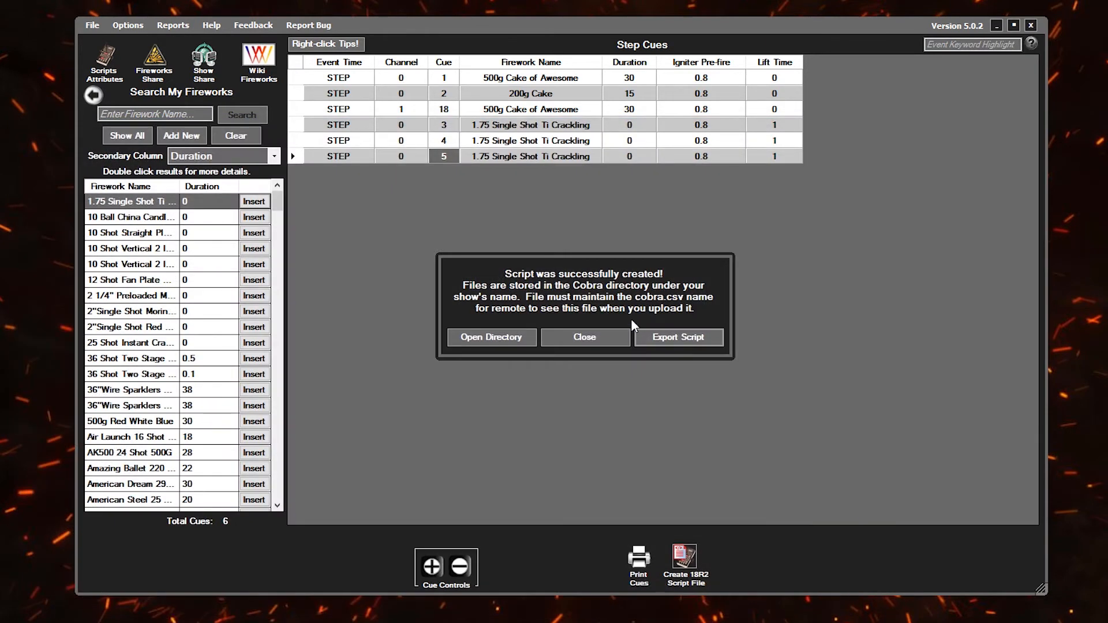
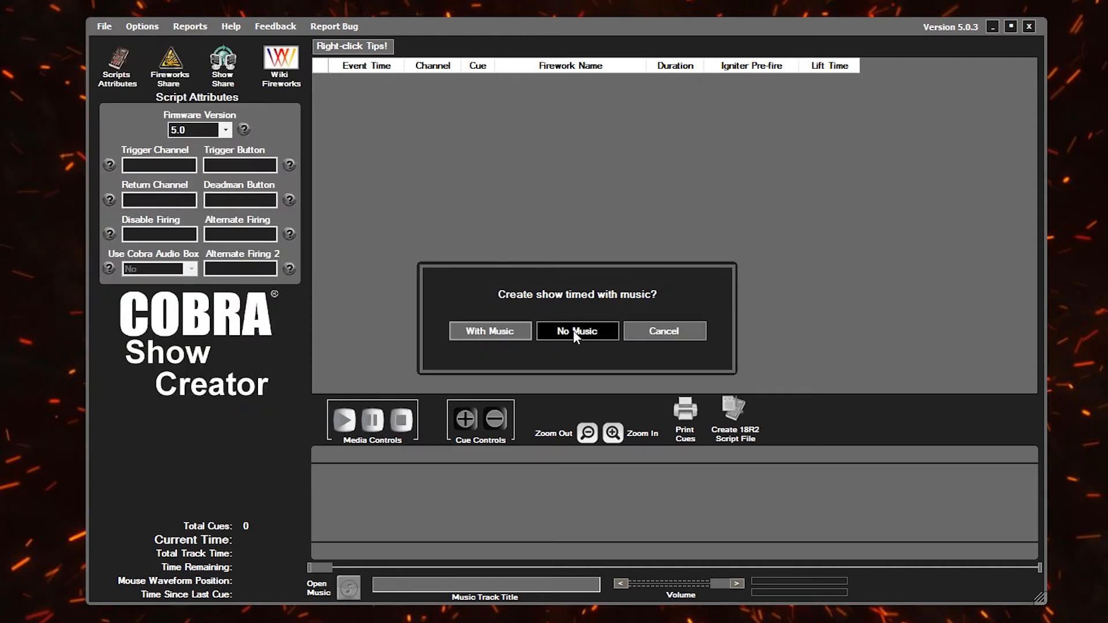
Create a new show without music named Anthem Cues.
left_click(573, 331)
left_click(564, 336)
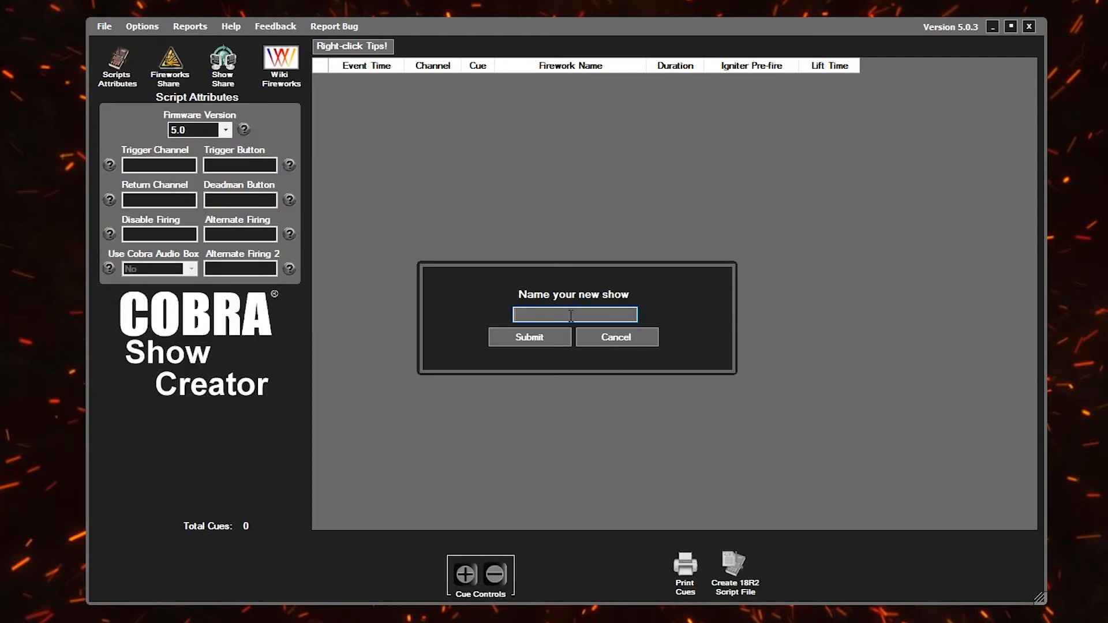
type("Anthem Cues")
key("Return")
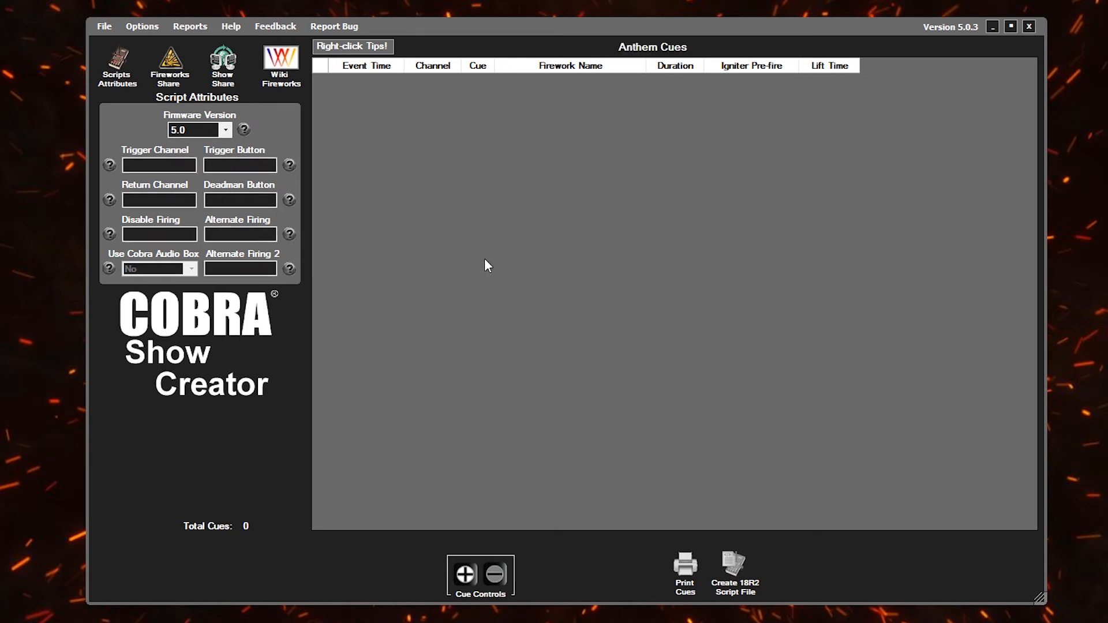
Set the script's trigger channel to 0, trigger button to 1 and return channel to 0.
left_click(177, 164)
type("0")
left_click(242, 165)
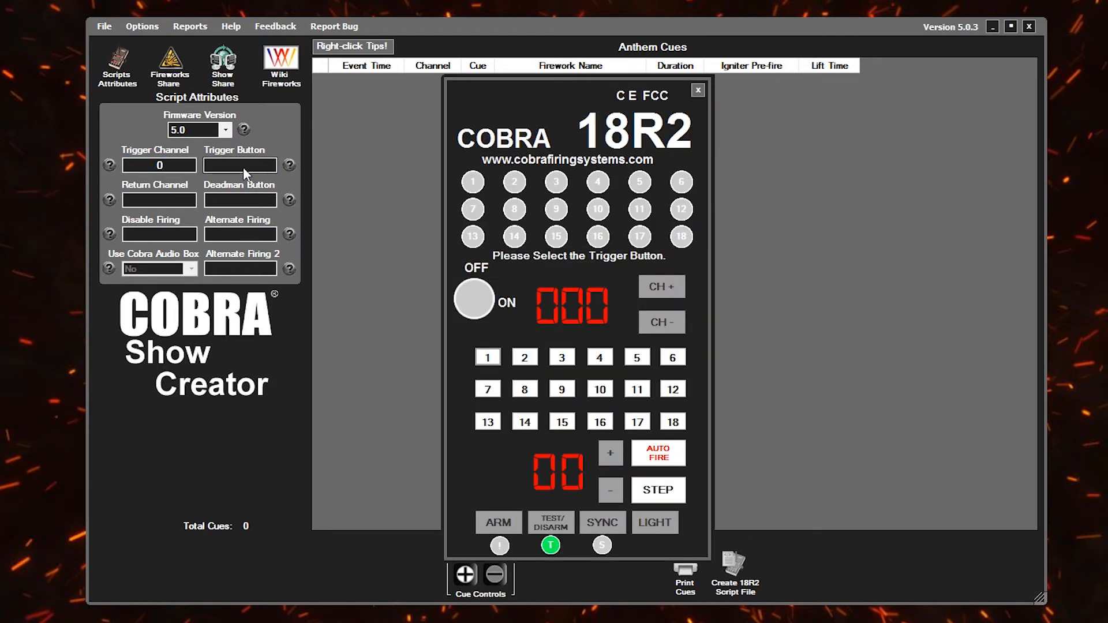
left_click(491, 363)
left_click(168, 199)
type("0")
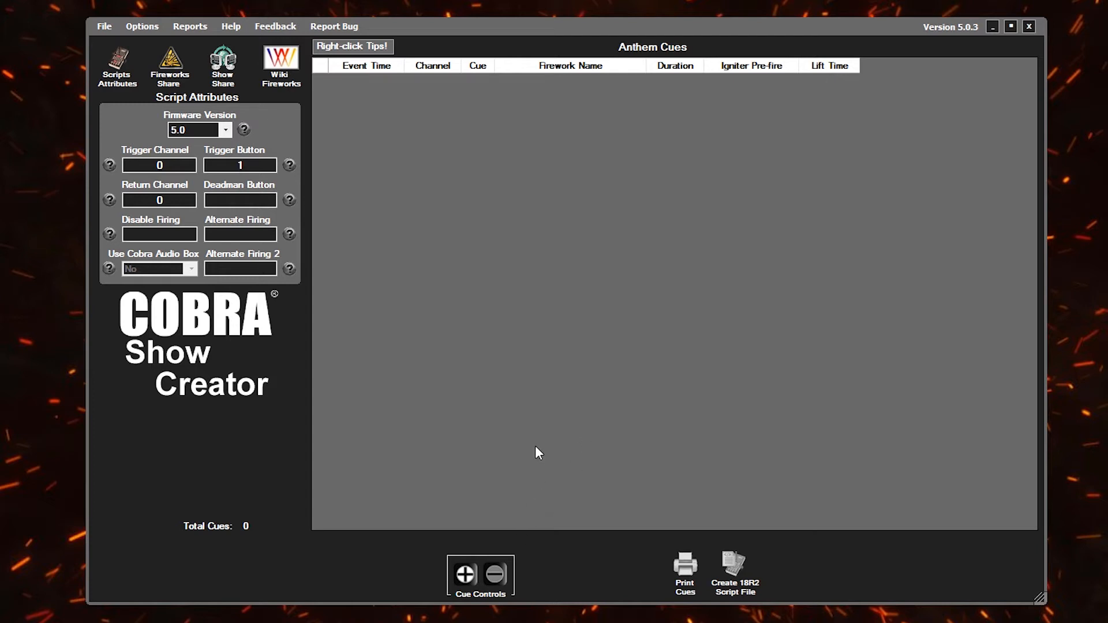
Add three blank step cues to the Anthem Cues show.
left_click(465, 575)
left_click(465, 575)
left_click(465, 575)
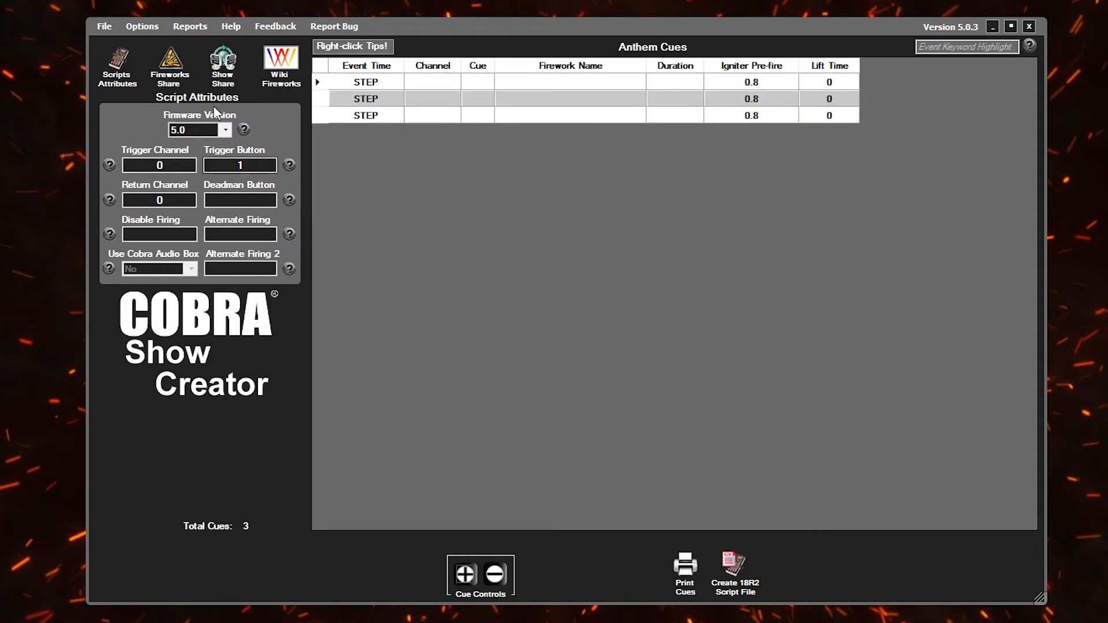
Assign the 1.75 Single Shot Ti Crackling firework from the My Fireworks list to all three blank cues.
left_click(171, 64)
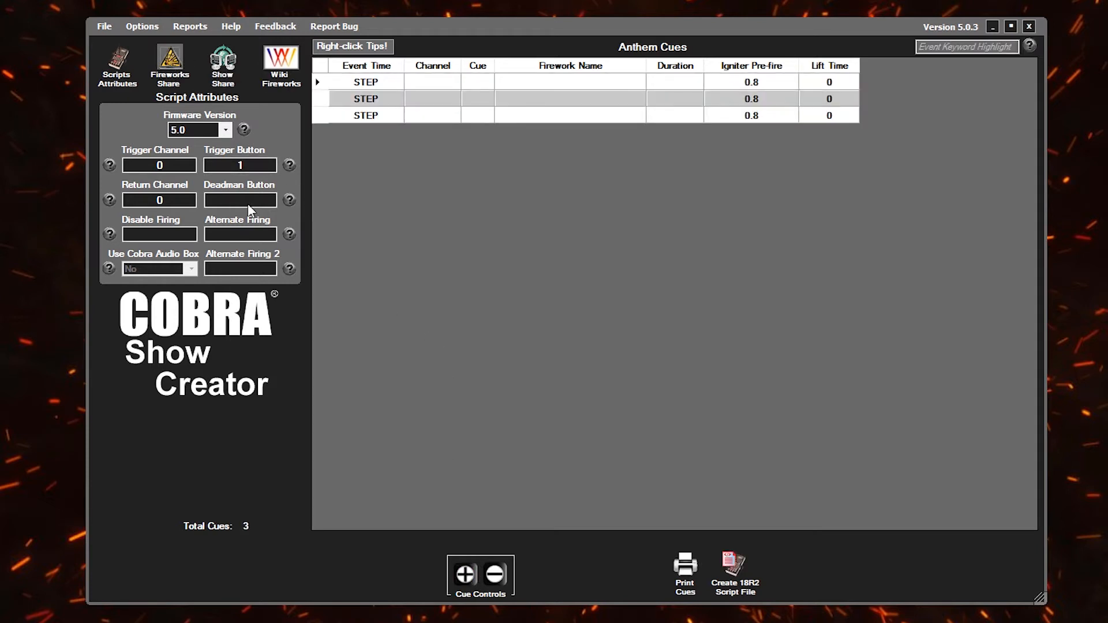
left_click(185, 146)
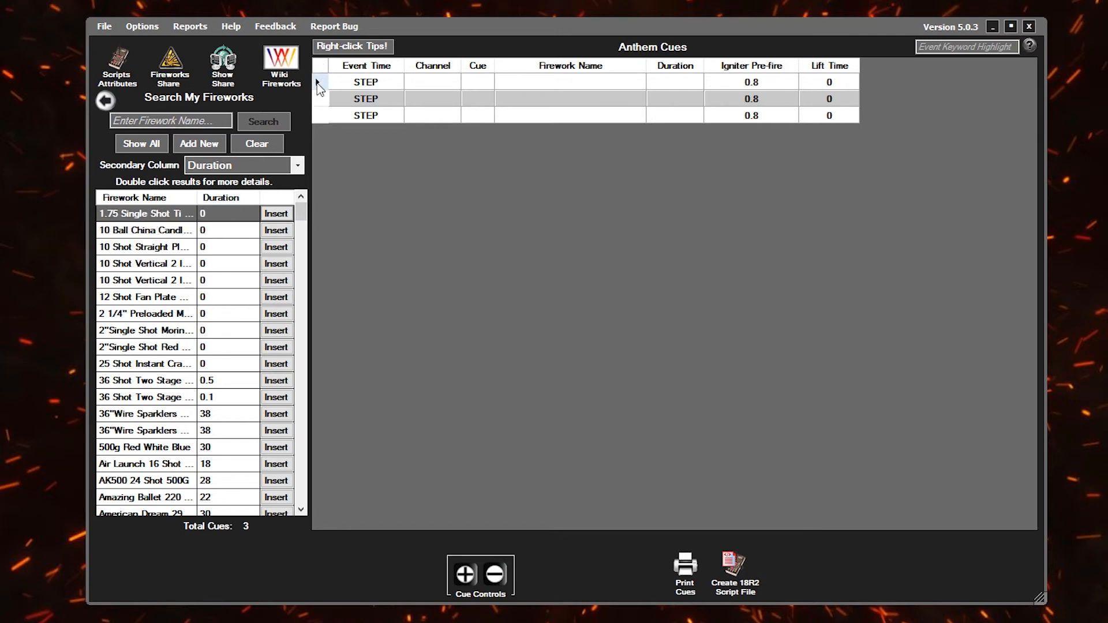
left_click(319, 84)
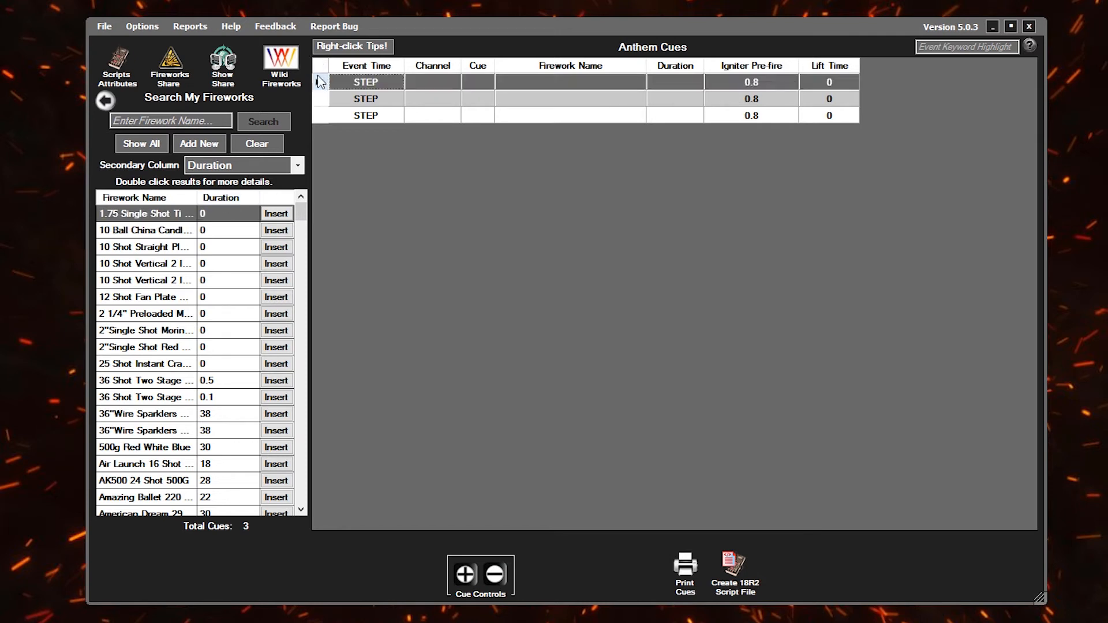
left_click(323, 116, "shift")
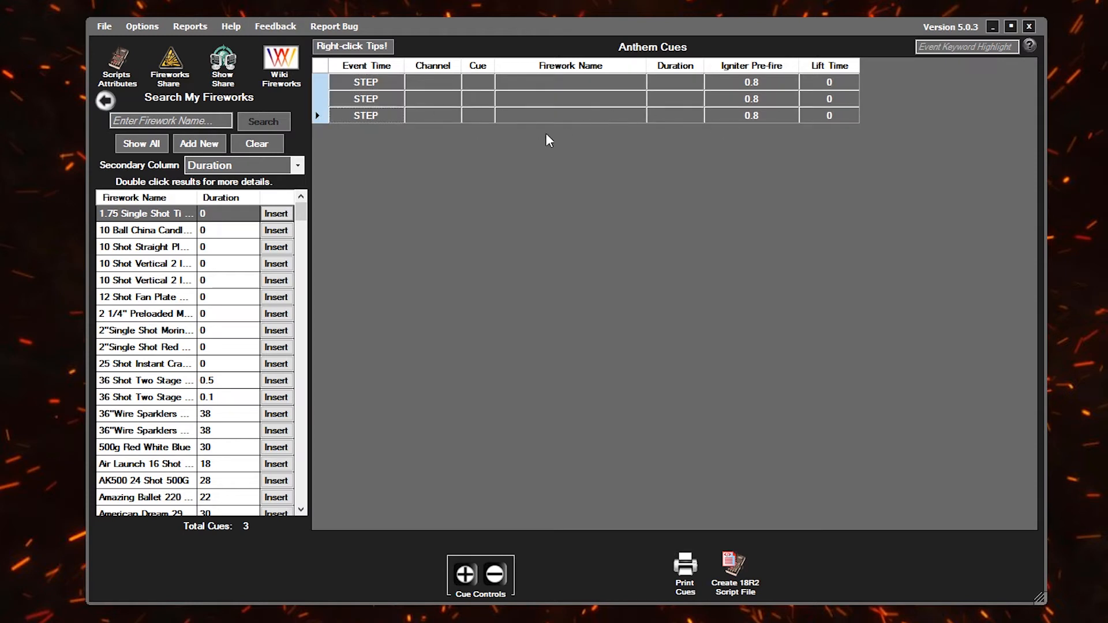
left_click(276, 214)
Assign the three 1.75 Single Shot Ti Crackling rows to channel 0, cues 1, 2 and 3 in order.
left_click(430, 82)
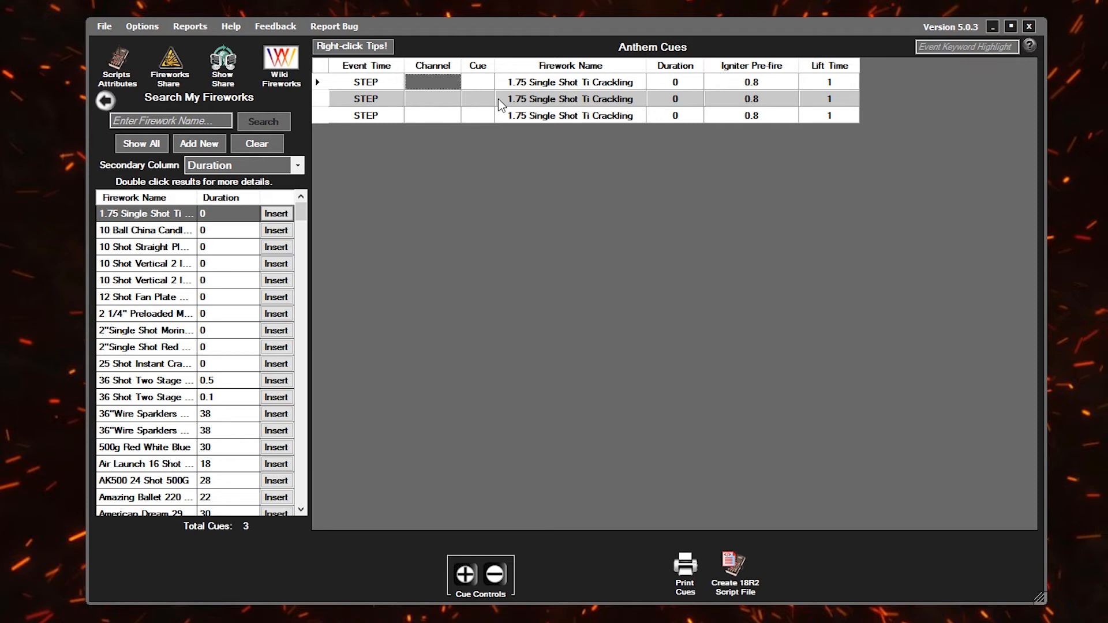
type("0")
key("Tab")
type("1")
left_click(443, 103)
type("0")
key("Tab")
type("2")
left_click(436, 115)
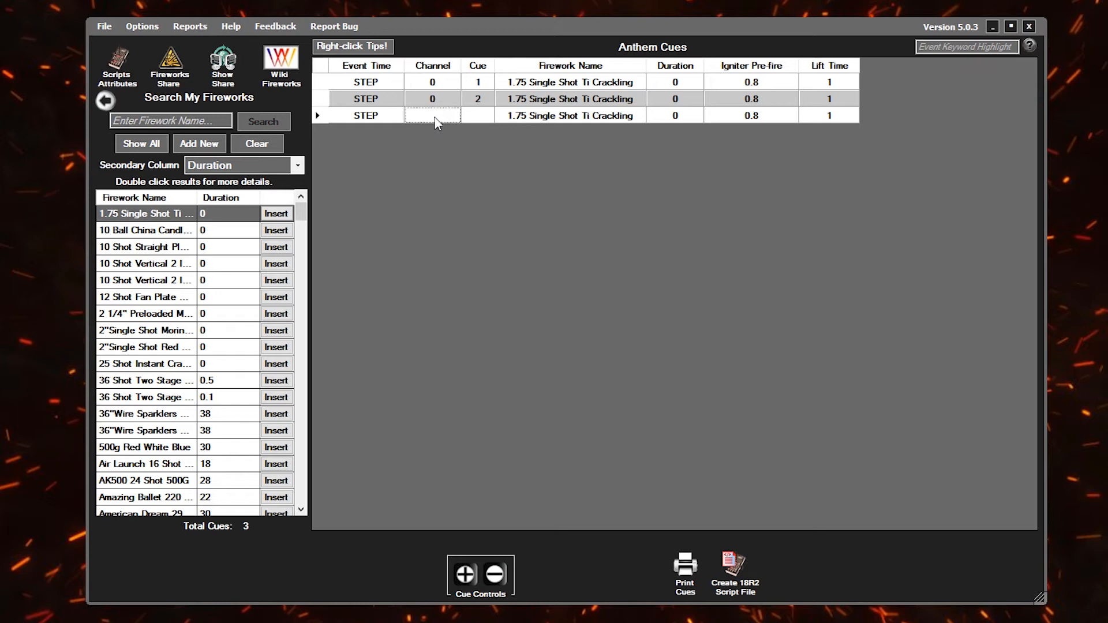
type("0")
key("Tab")
type("3")
key("Tab")
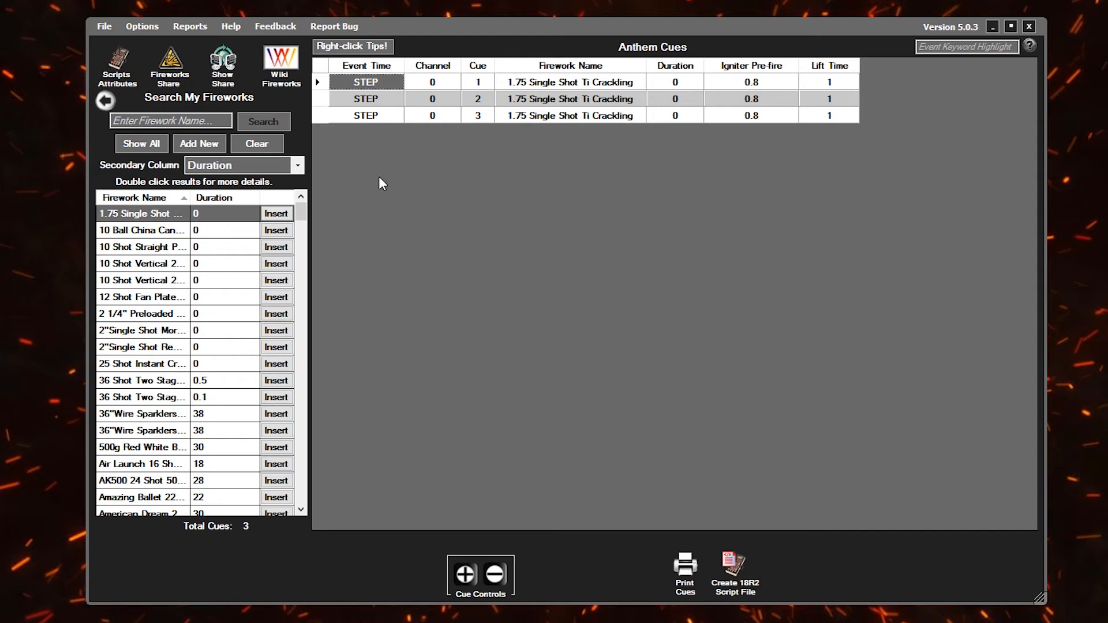
Add a fourth step cue with the 500g Red White Blue firework on channel 0, cue 4.
left_click(465, 574)
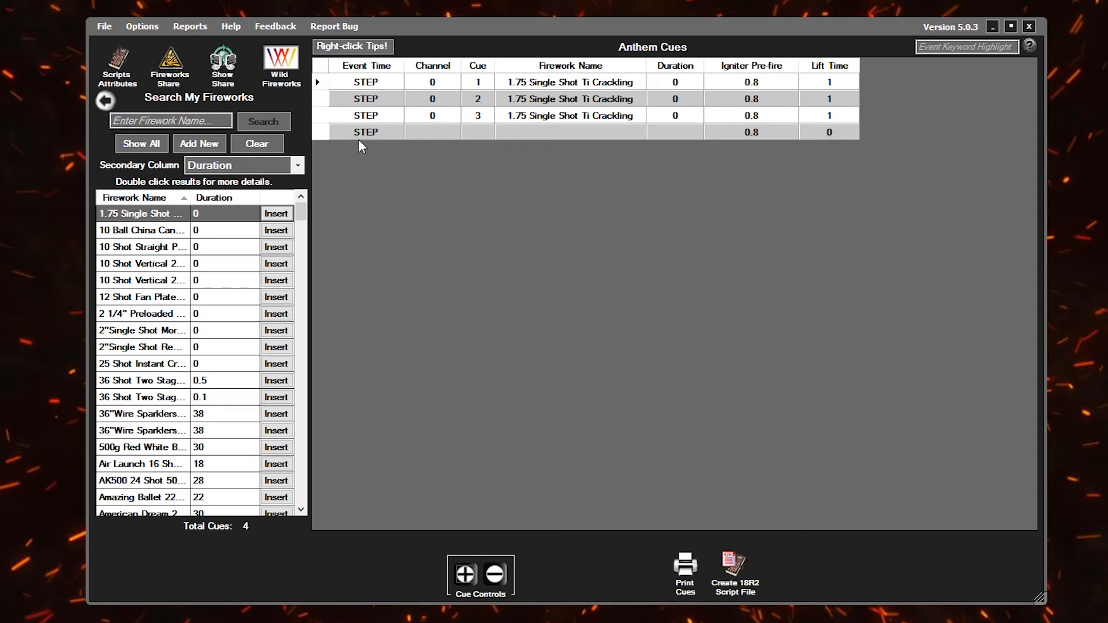
left_click(321, 135)
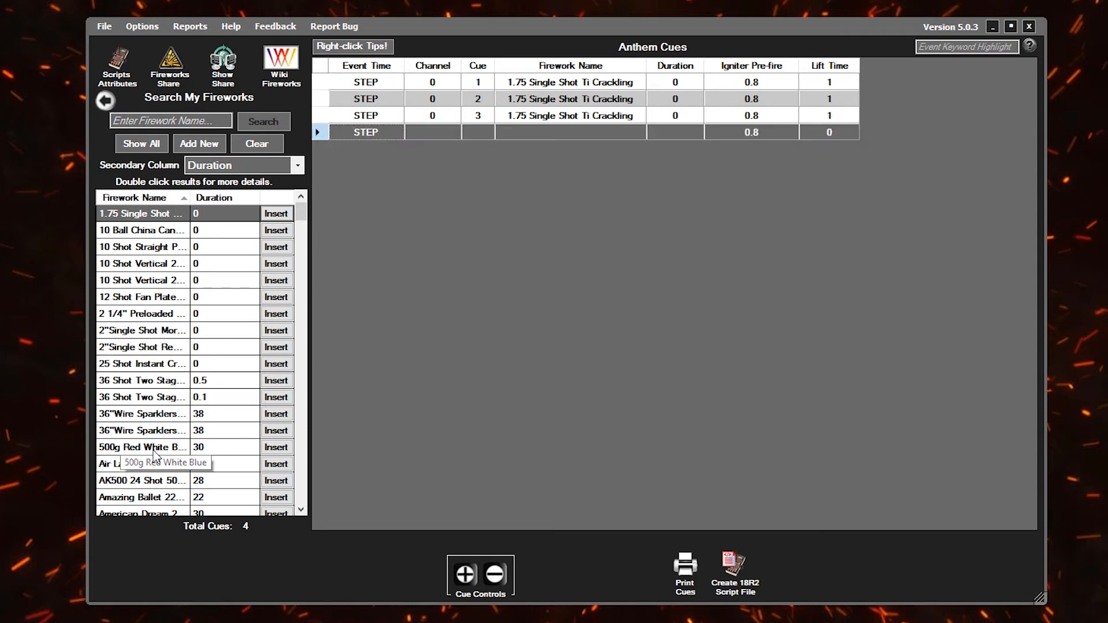
left_click(276, 447)
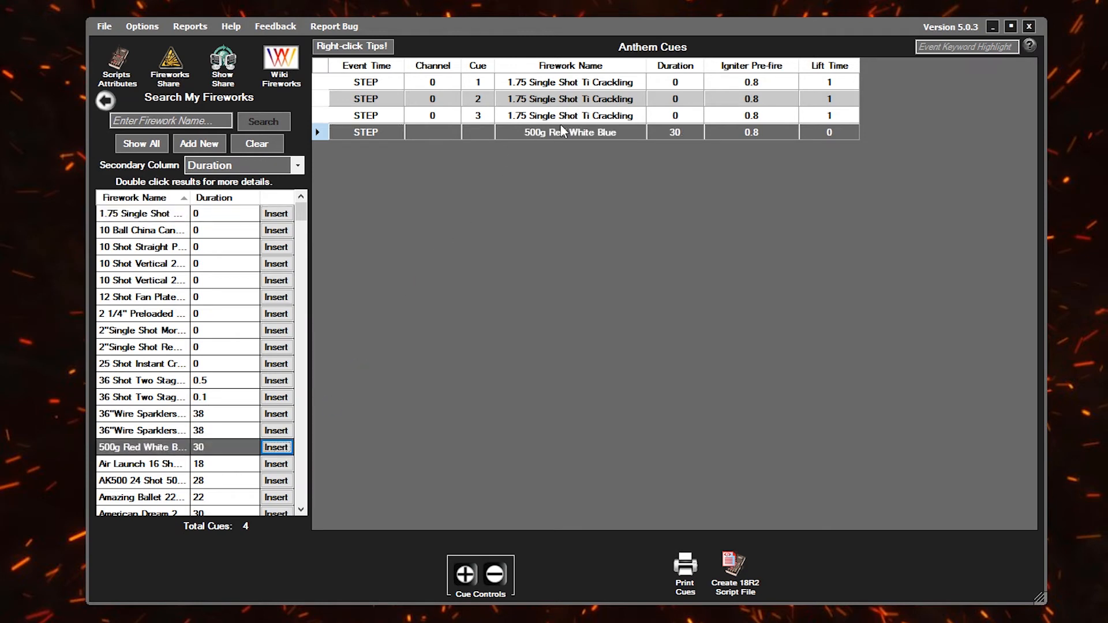
left_click(437, 133)
type("0")
key("Tab")
type("4")
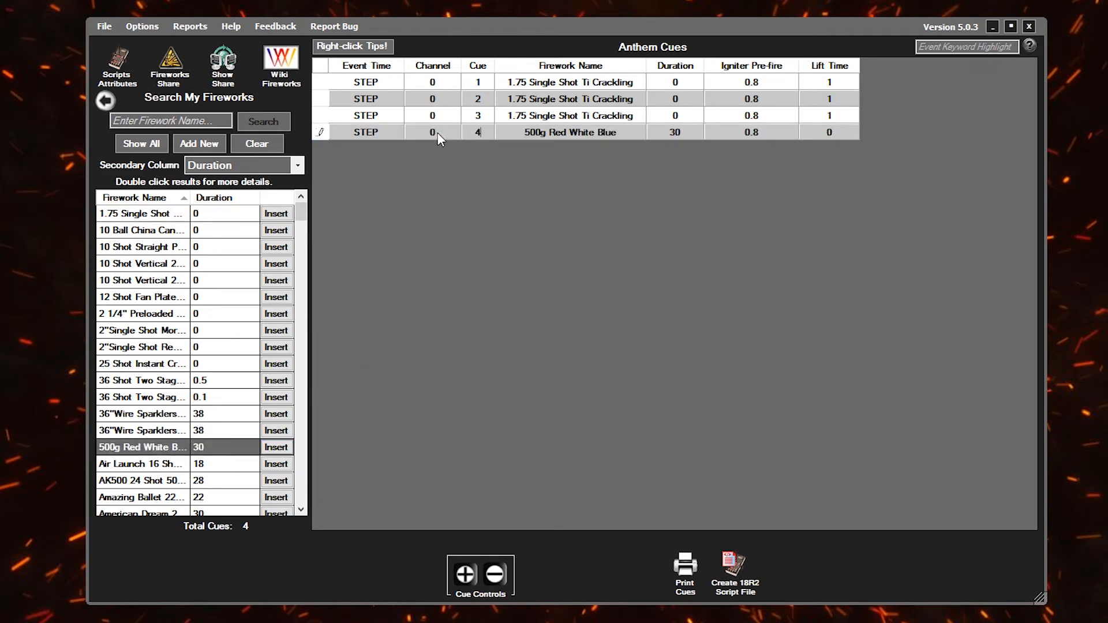
left_click(499, 206)
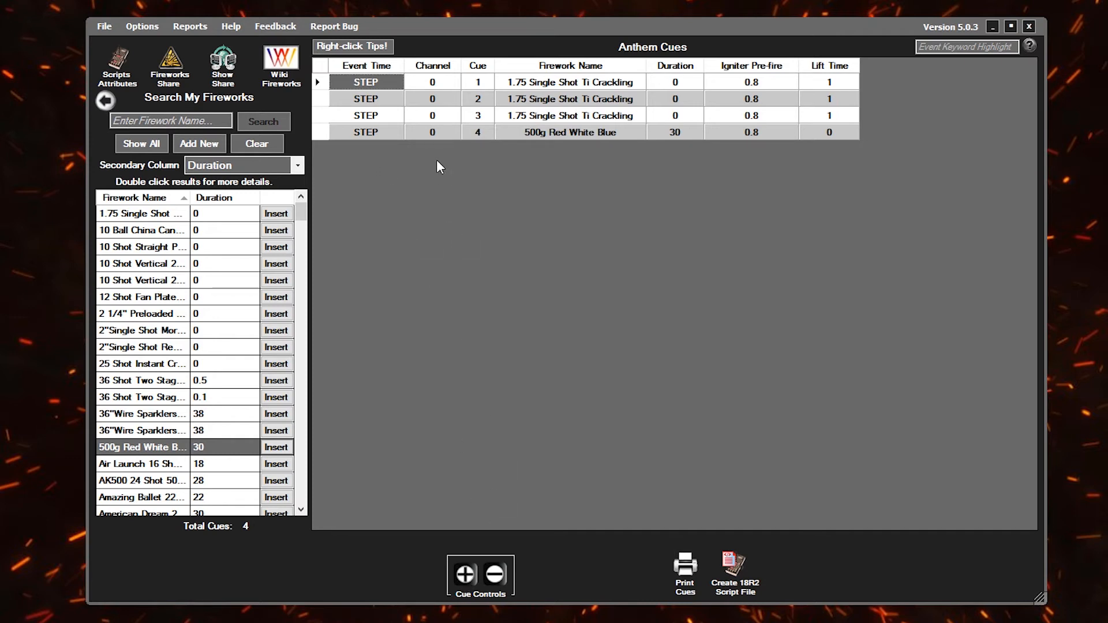
Duplicate the 500g Red White Blue event and set the copy's event time to 00:00.00.
right_click(437, 133)
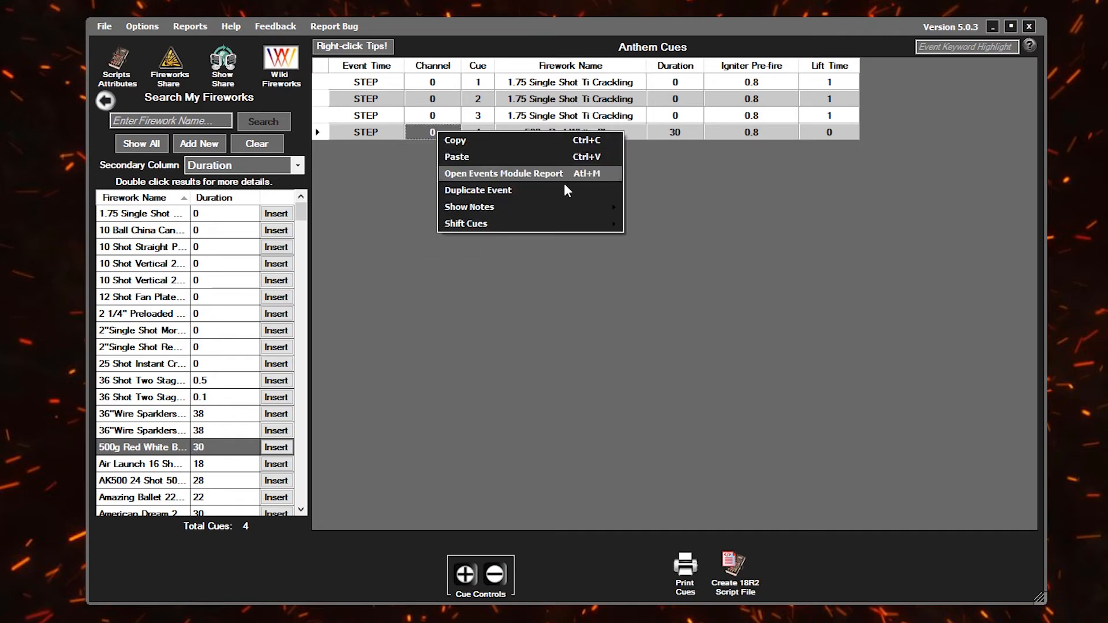
left_click(487, 190)
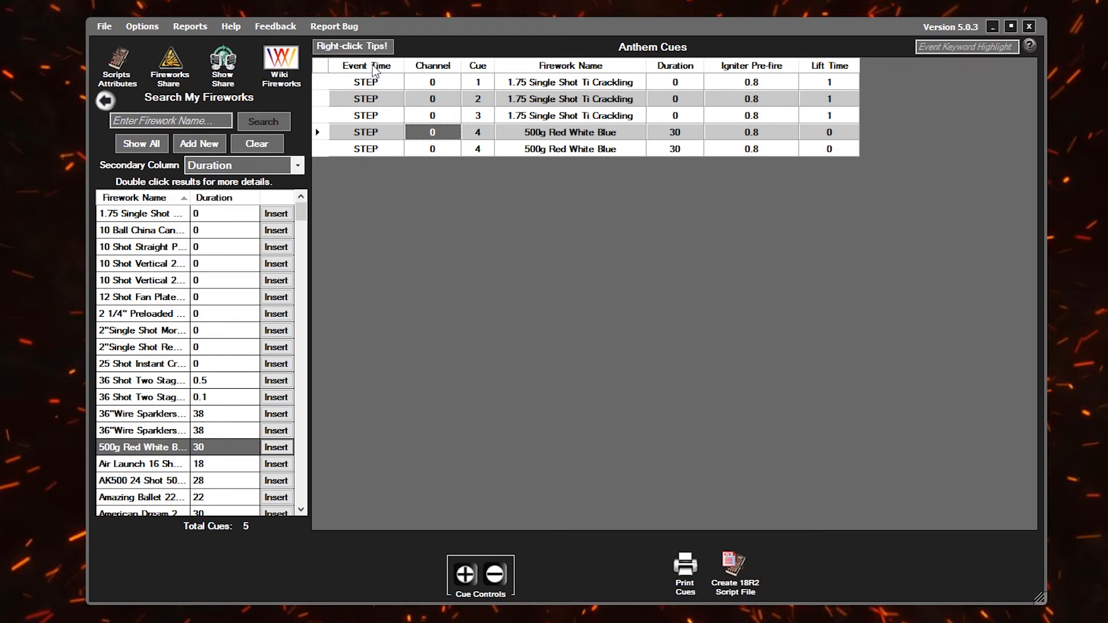
left_click(367, 151)
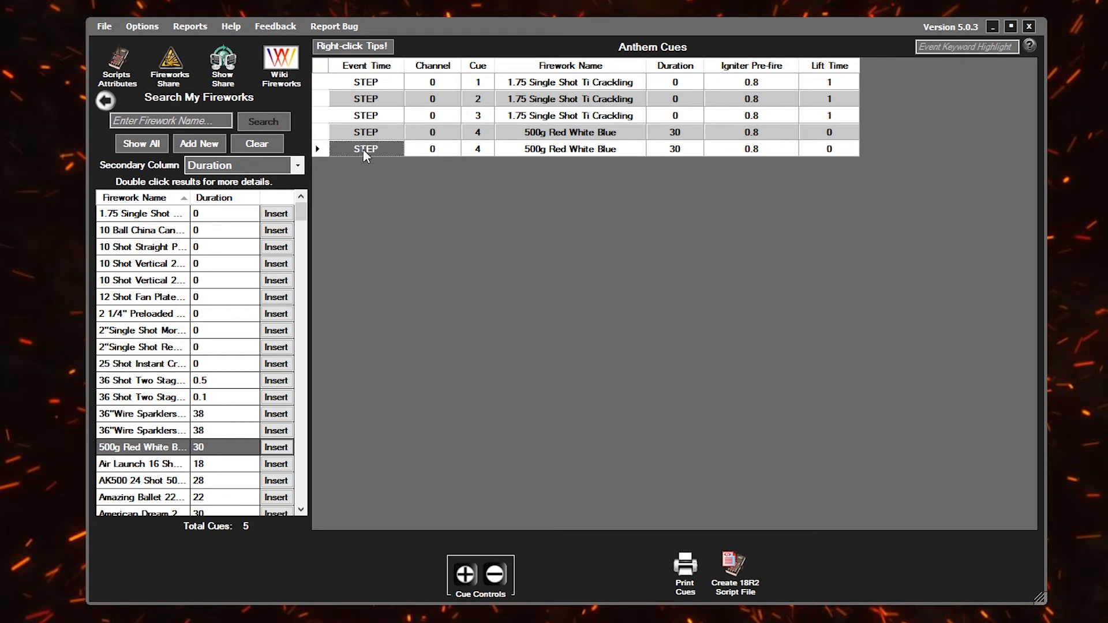
double_click(369, 151)
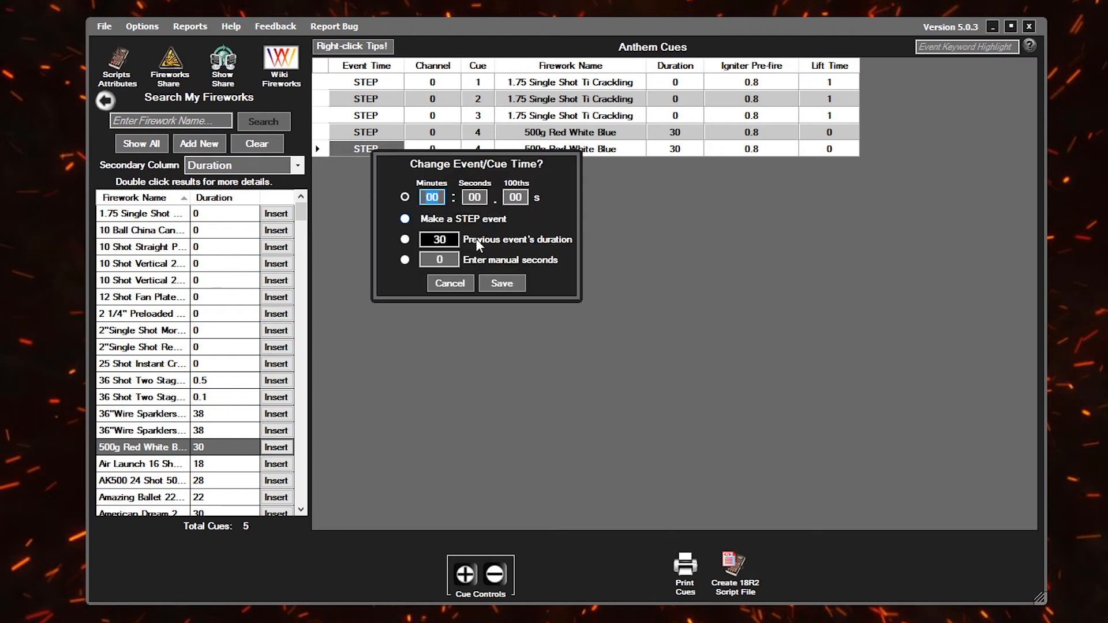
left_click(502, 283)
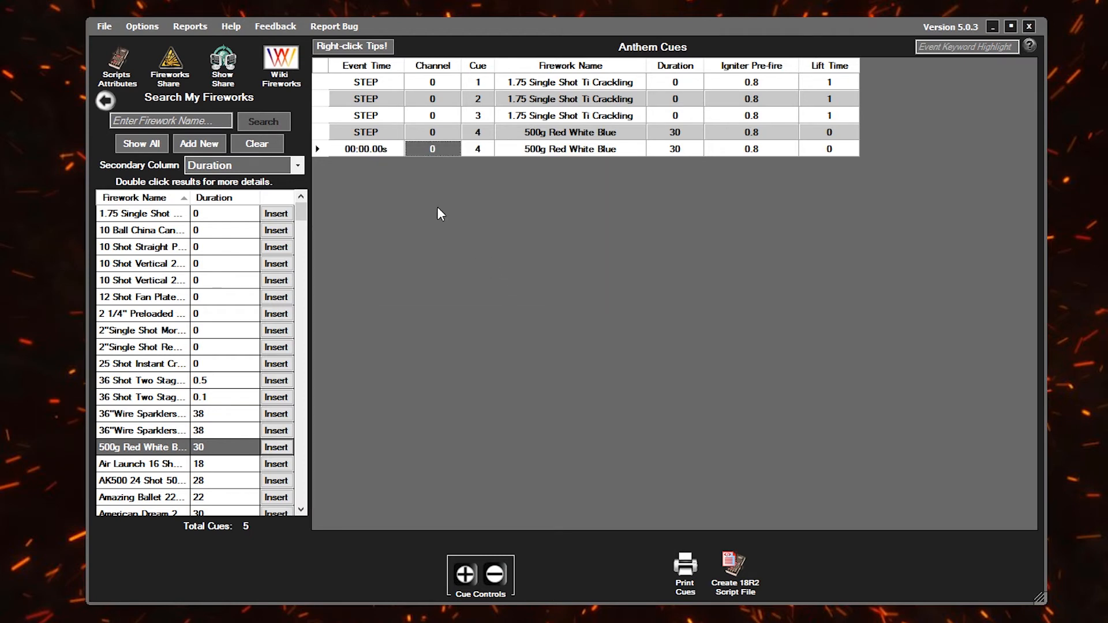
Assign the duplicated 500g Red White Blue row to channel 1, cue 1.
left_click(435, 150)
key("BackSpace")
type("1")
key("Tab")
type("1")
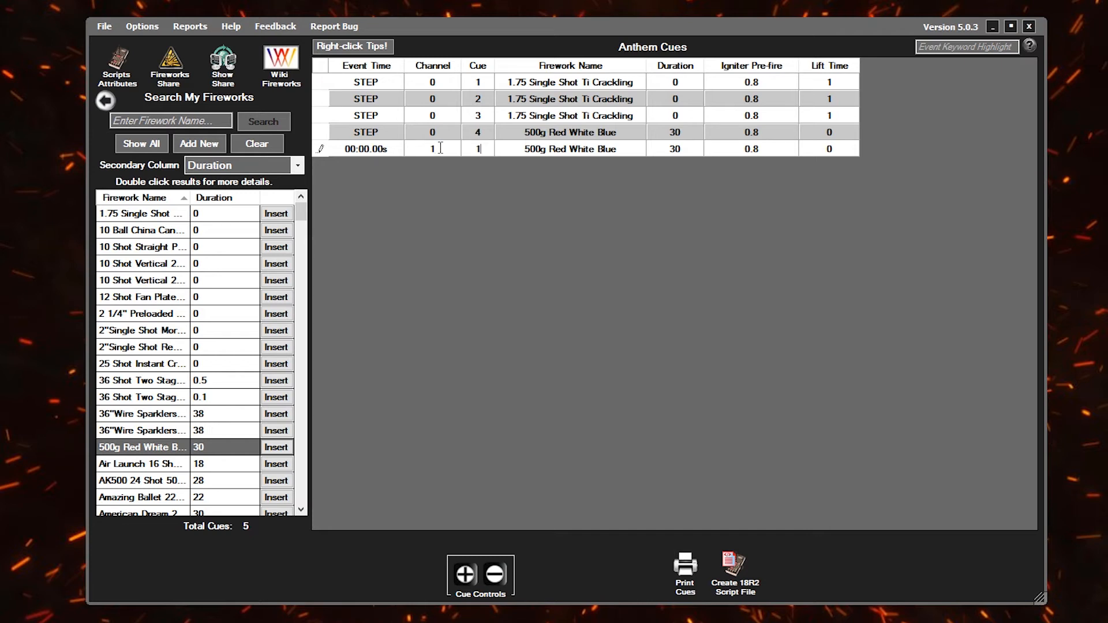
key("Tab")
Duplicate the channel 1 500g Red White Blue event and set the copy's channel to 2.
right_click(441, 148)
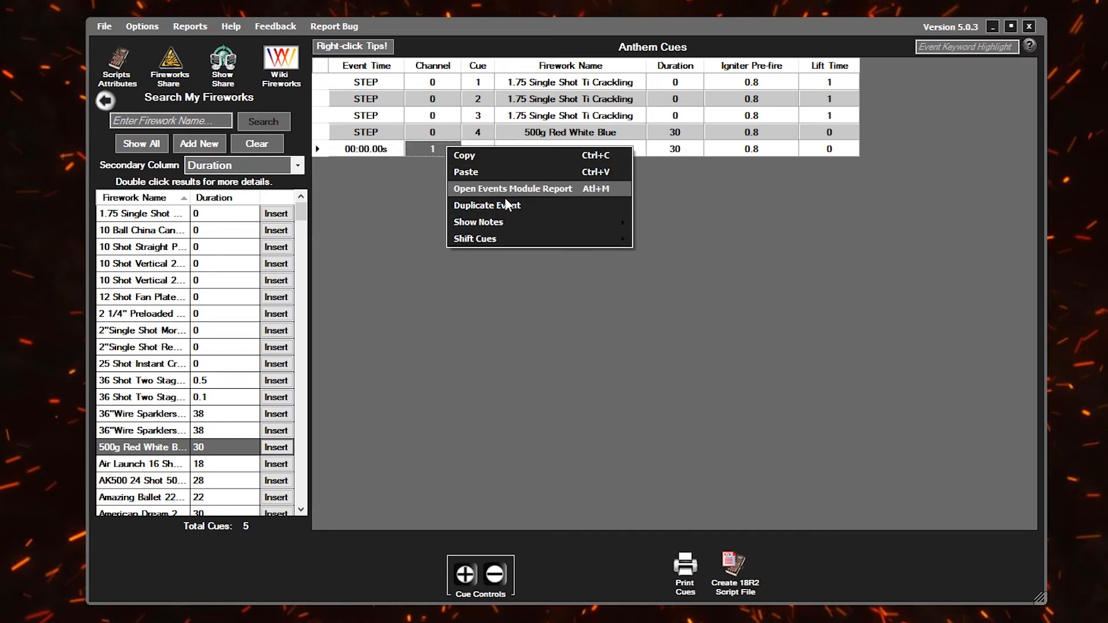
left_click(493, 206)
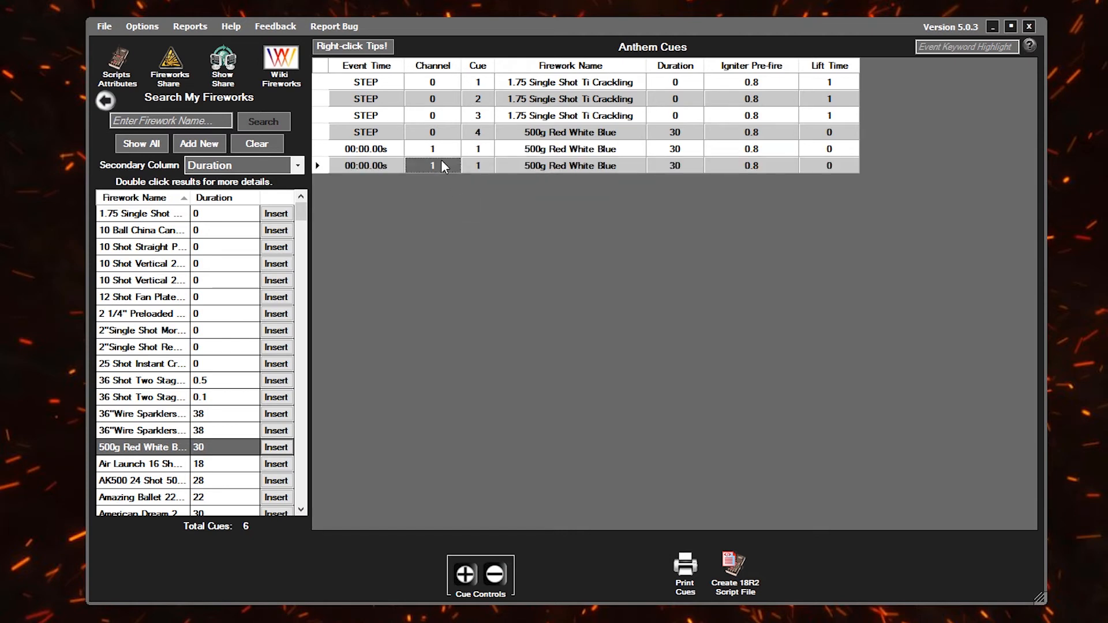
type("2")
left_click(364, 136)
left_click(321, 132)
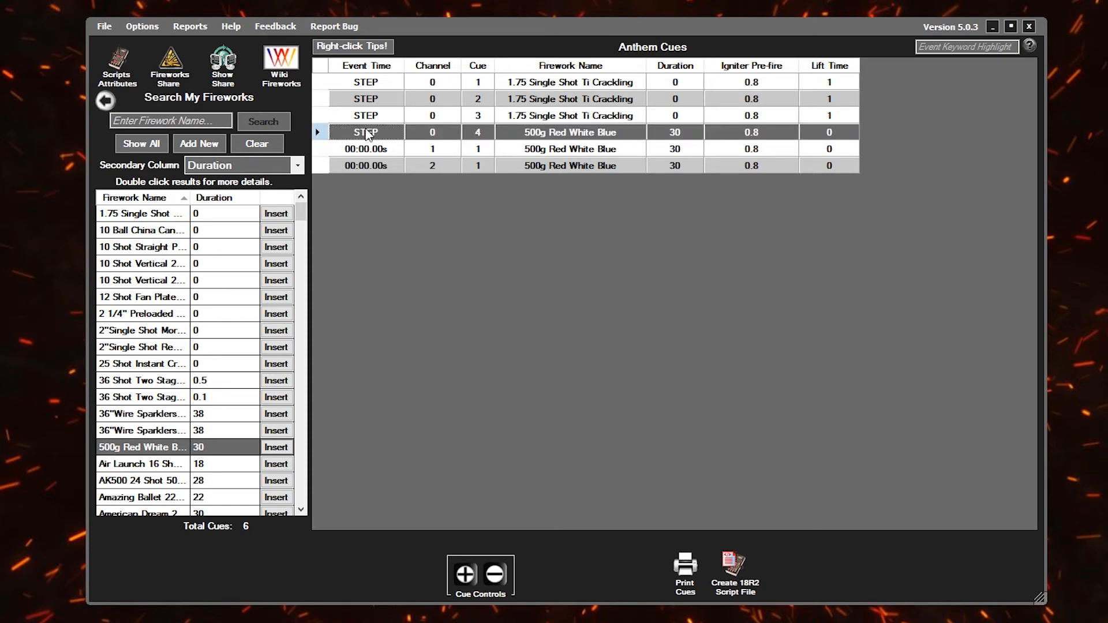
left_click(320, 149)
left_click(320, 166)
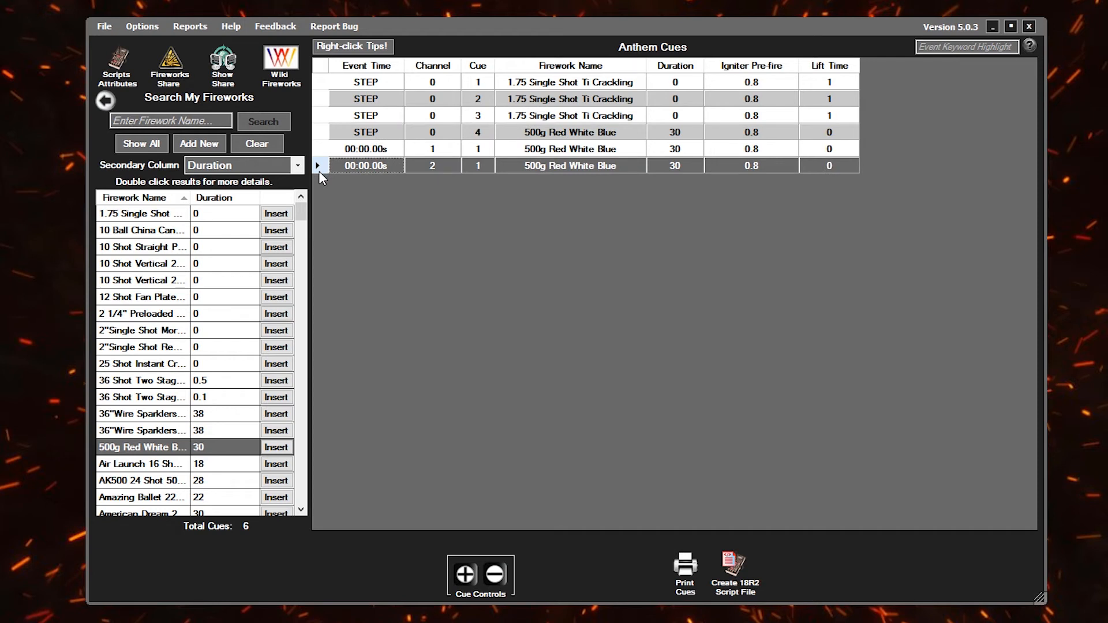
left_click(367, 133)
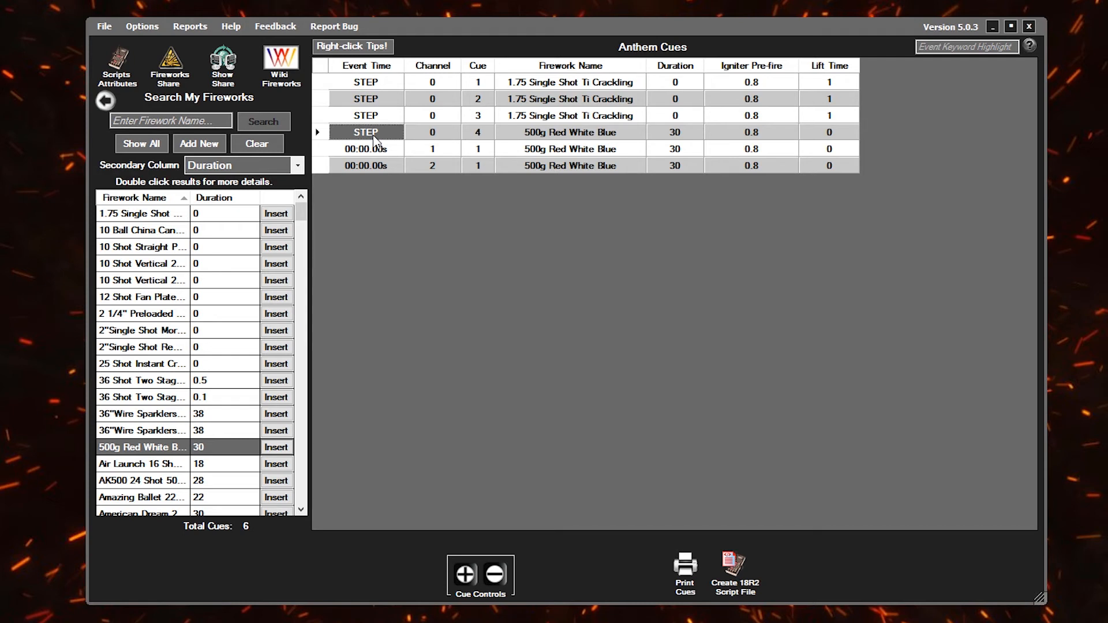
left_click(368, 165)
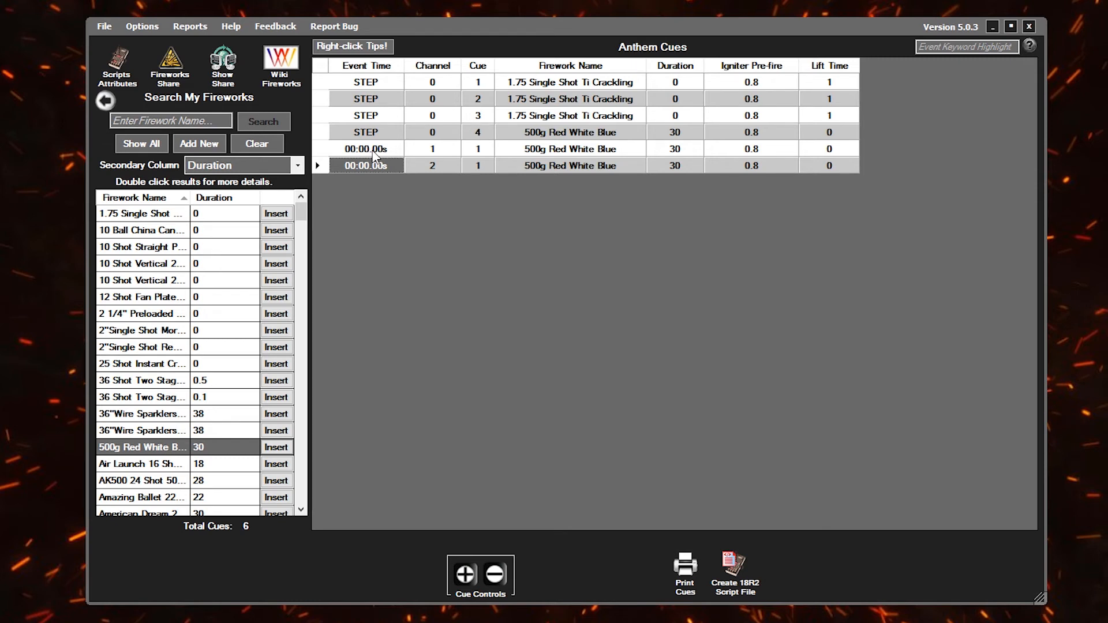
left_click(364, 149)
left_click(366, 166)
left_click(371, 133)
left_click(366, 151)
left_click(366, 165)
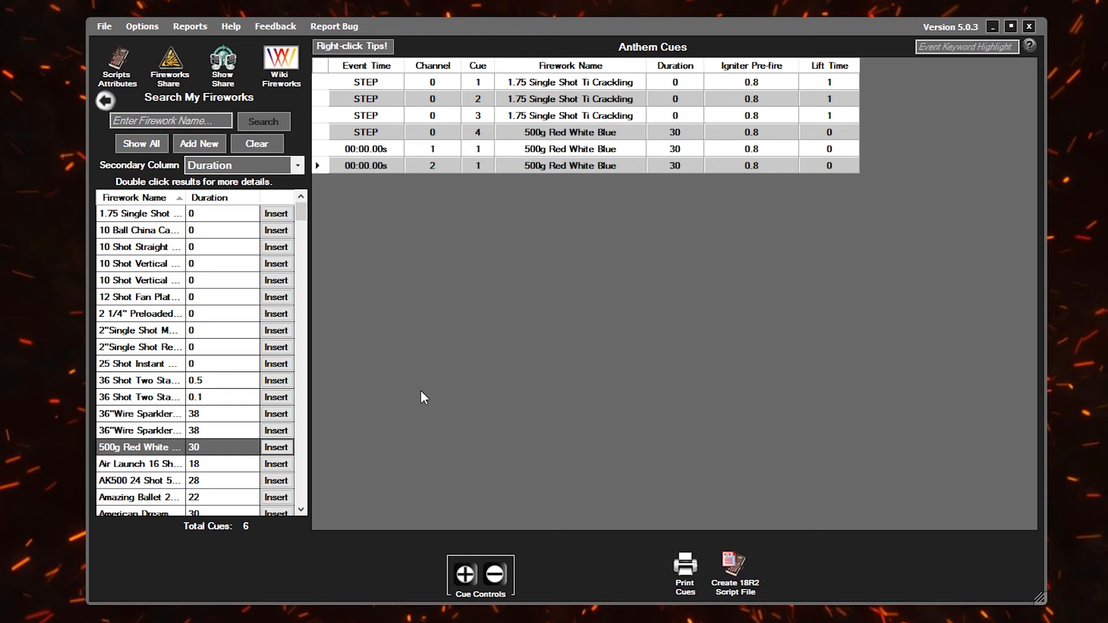
Add a new cue after the channel 2 event and assign it the Amazing Ballet 220 Shot firework.
left_click(465, 574)
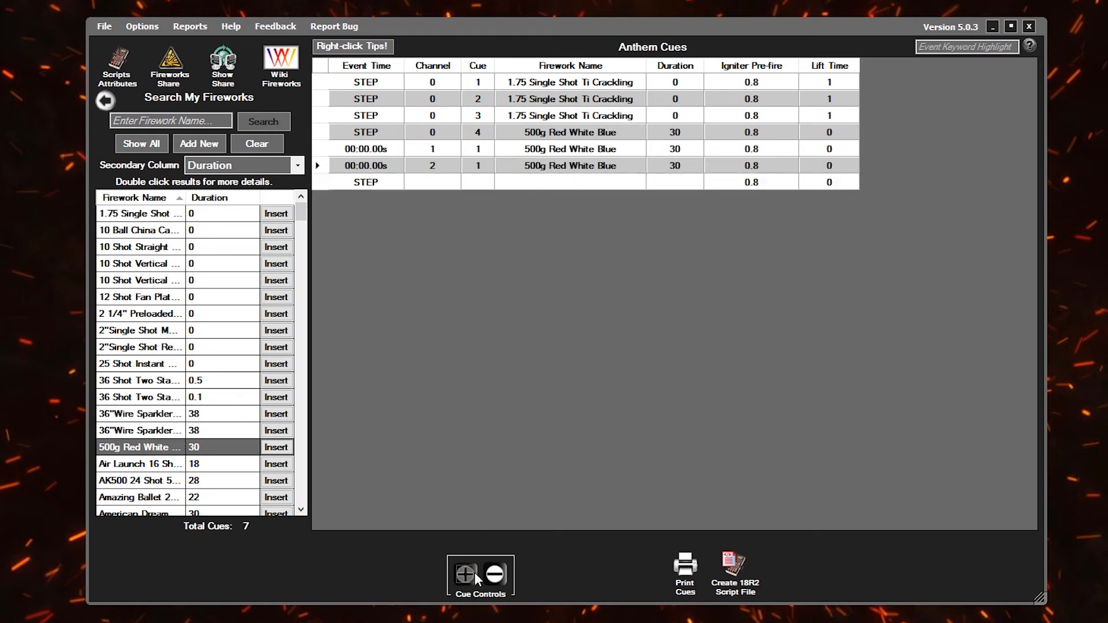
left_click(317, 182)
left_click(173, 497)
left_click(275, 497)
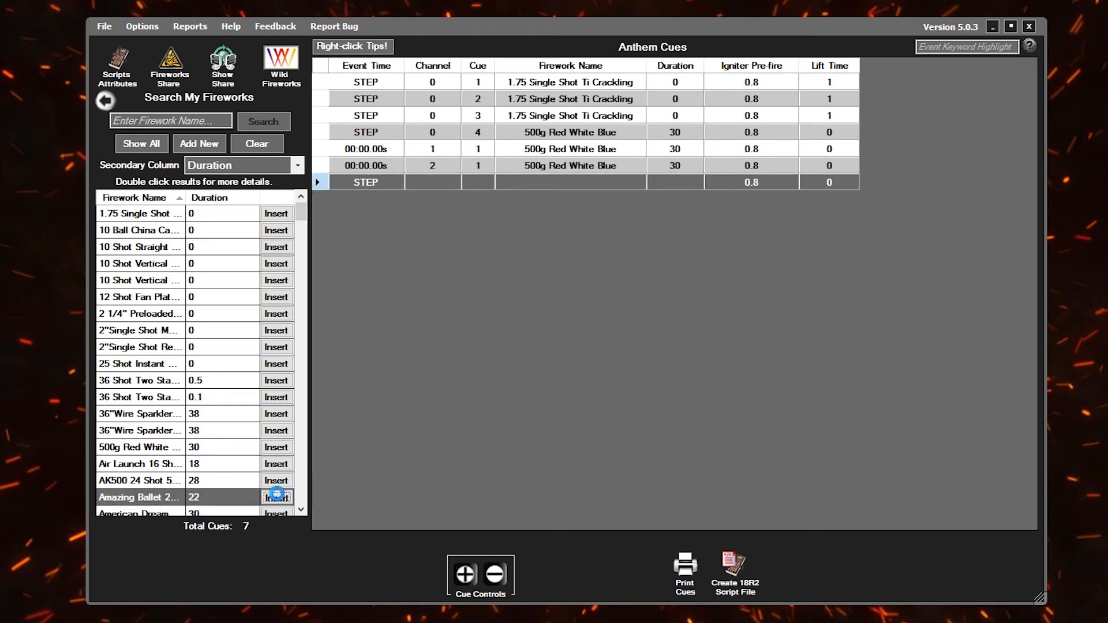
Set the Amazing Ballet 220 Shot event time to 00:05.00 and assign it to channel 0, cue 5.
double_click(366, 181)
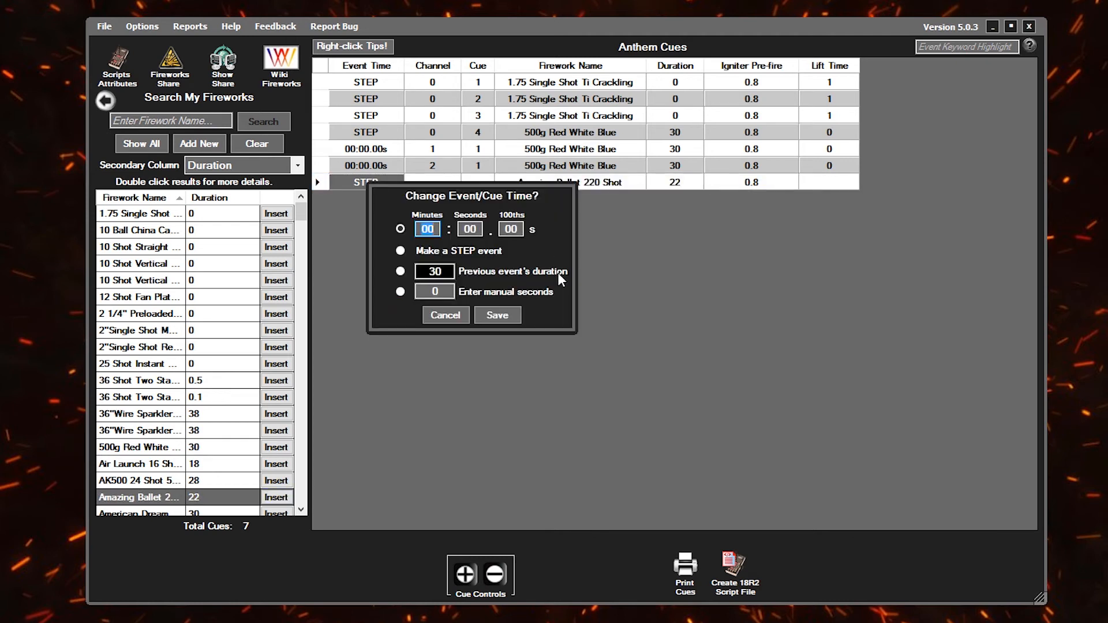
left_click(471, 229)
type("04")
key("BackSpace")
type("5")
left_click(498, 315)
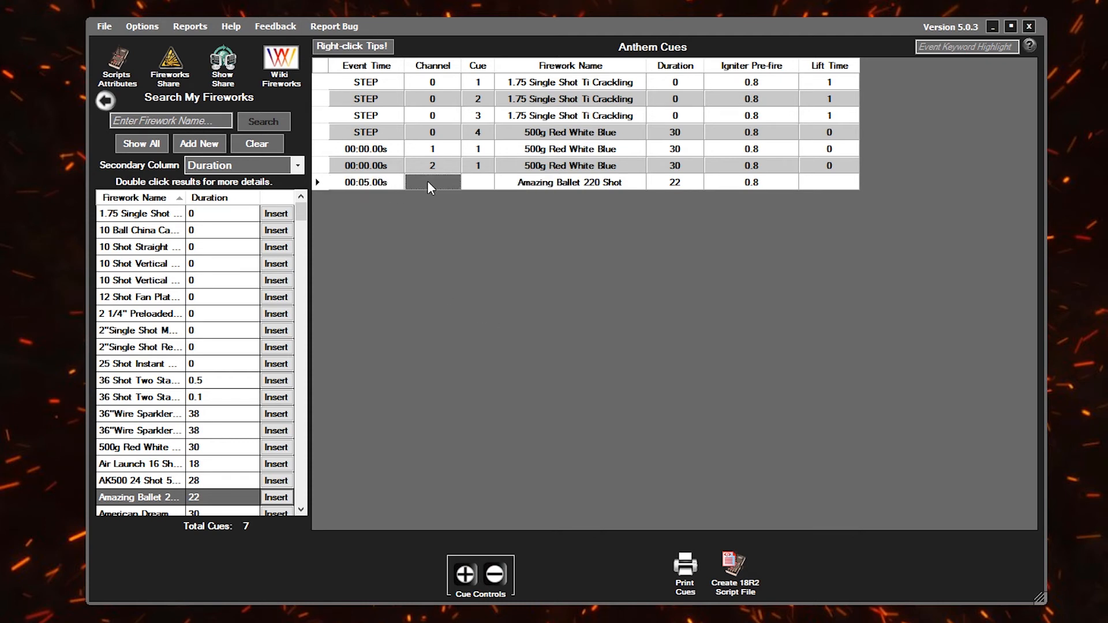
type("0")
key("Tab")
type("5")
Duplicate the 00:05.00 Amazing Ballet 220 Shot event and select the copy.
right_click(378, 182)
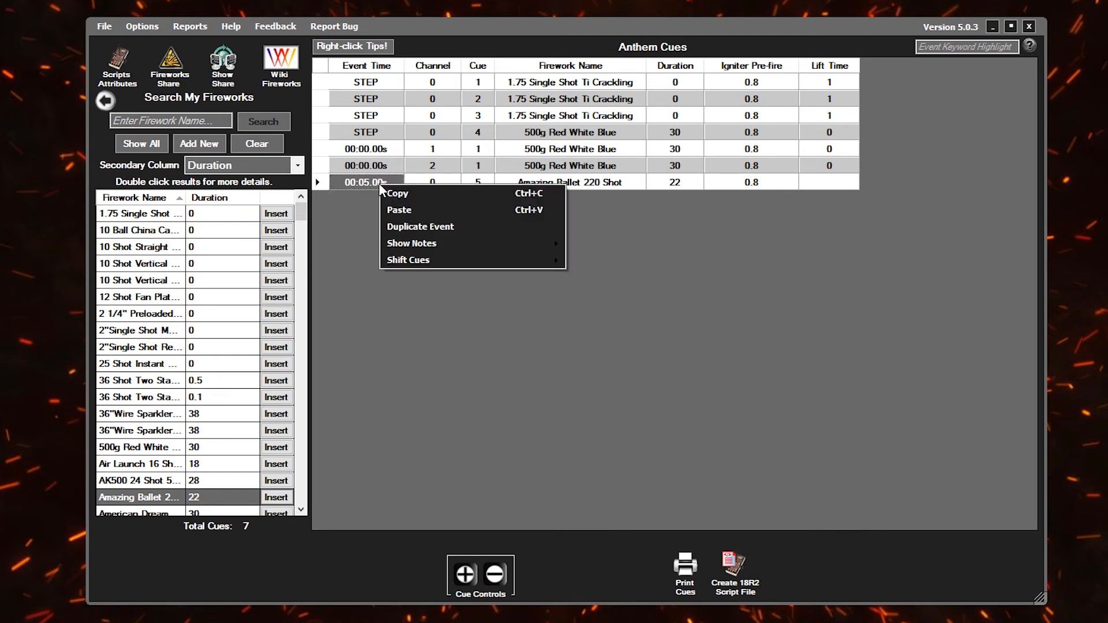
left_click(426, 233)
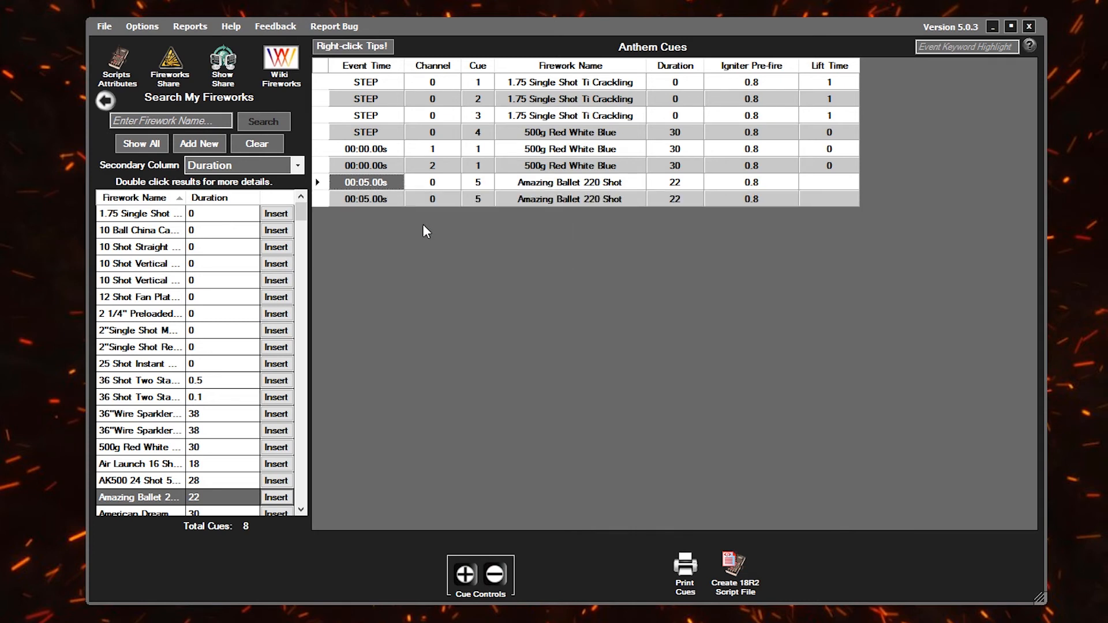
left_click(374, 199)
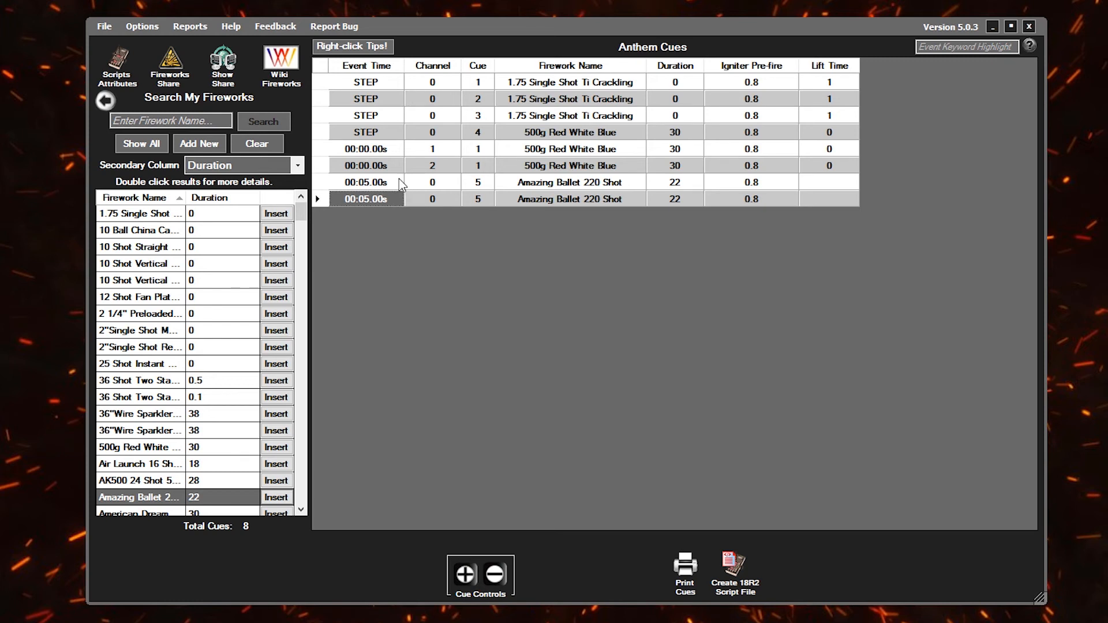
left_click(368, 184)
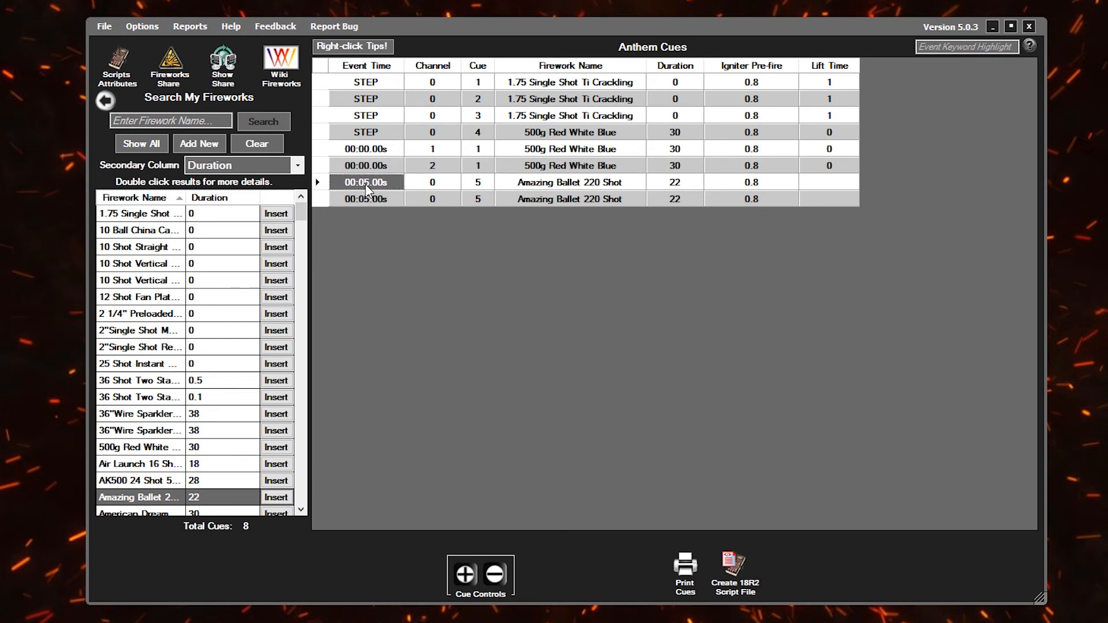
left_click(368, 199)
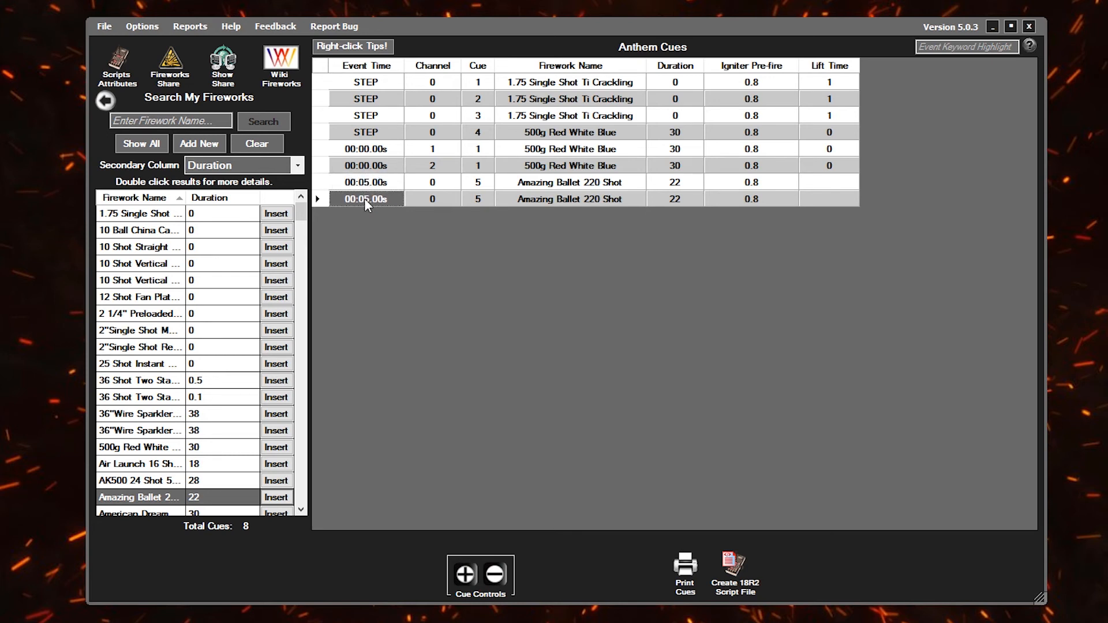
left_click(367, 132)
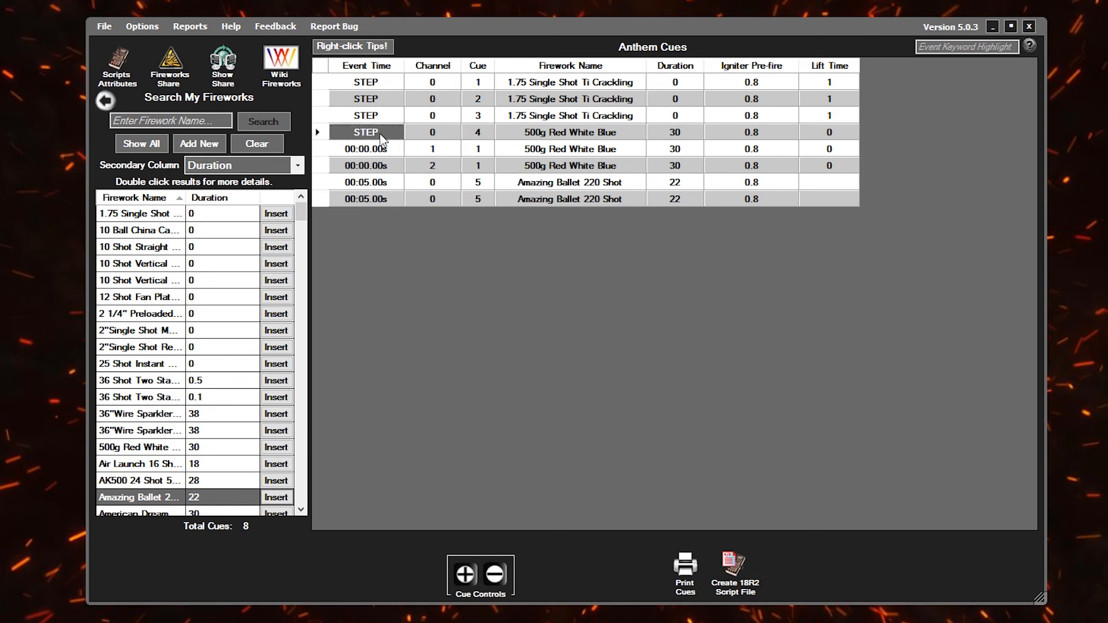
left_click(367, 165)
left_click(365, 135)
left_click(371, 166)
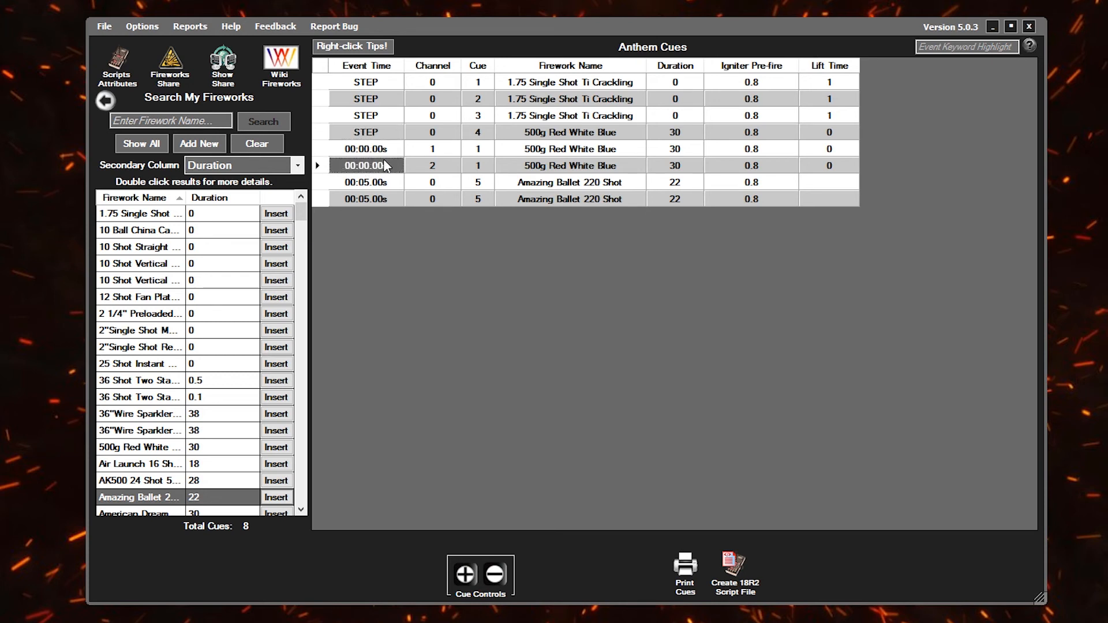
left_click(357, 183)
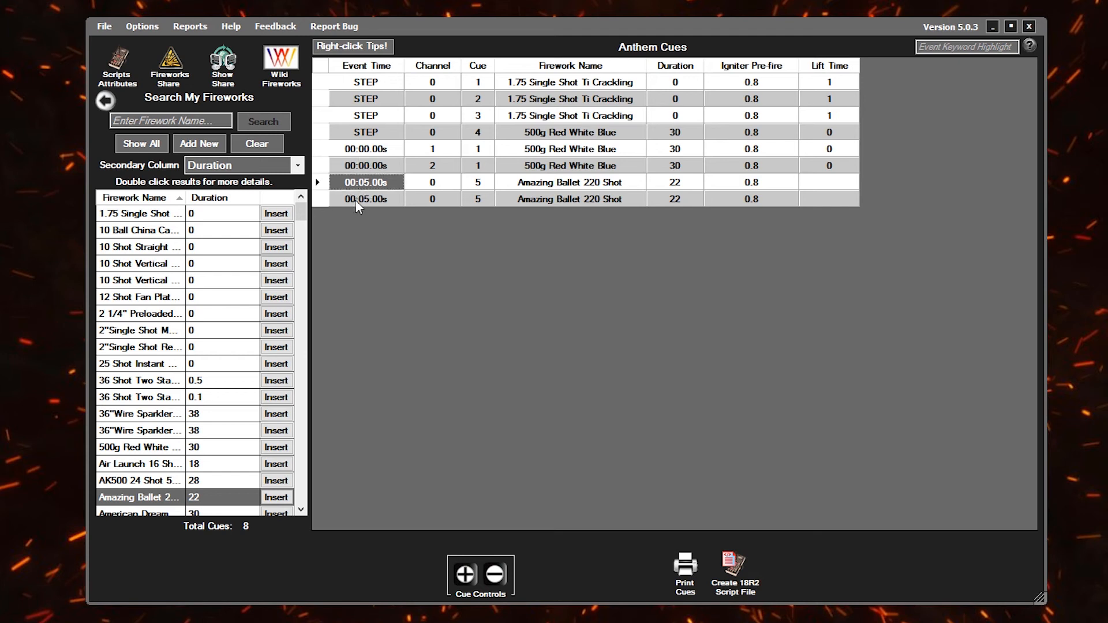
left_click(353, 200)
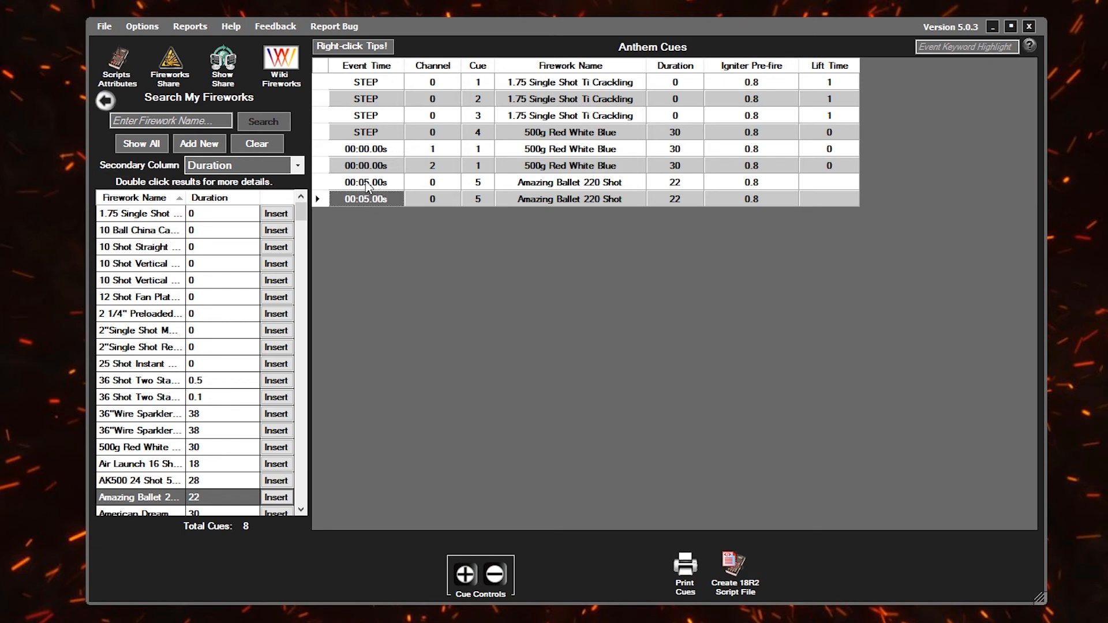
Change the duplicated Amazing Ballet event's time to 00:10.00 by adding 5 manual seconds.
double_click(365, 200)
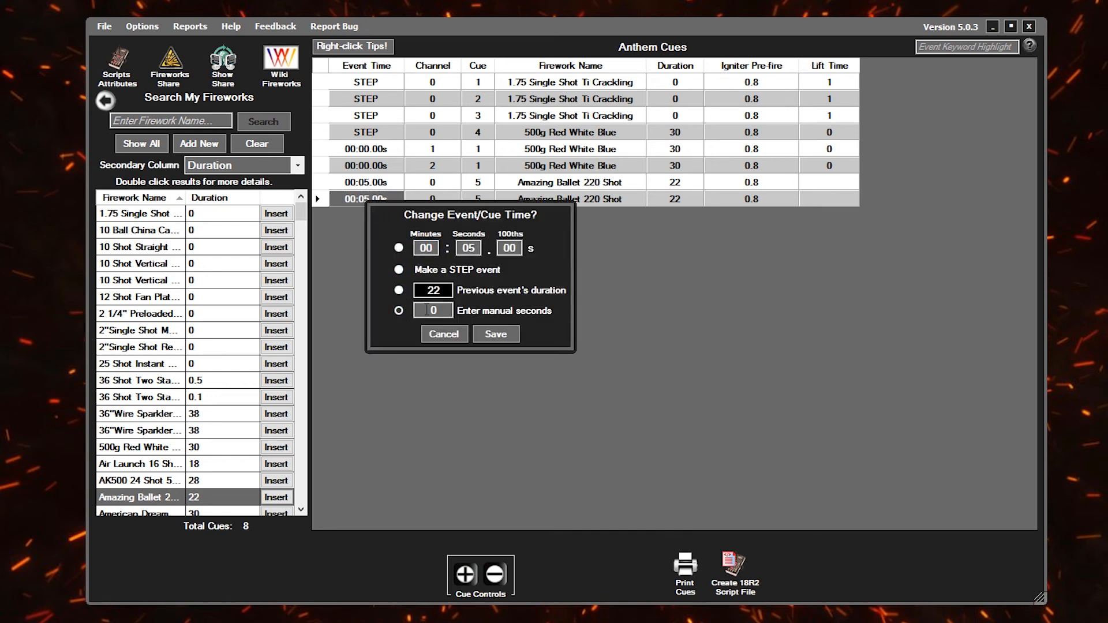
left_click(387, 302)
type("5")
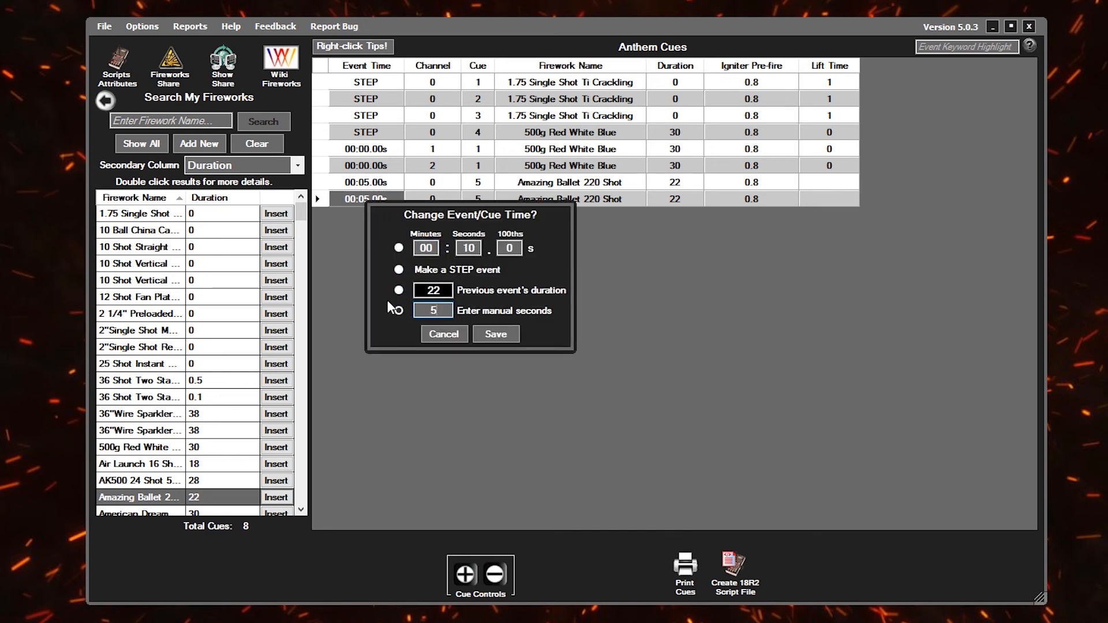
left_click(493, 338)
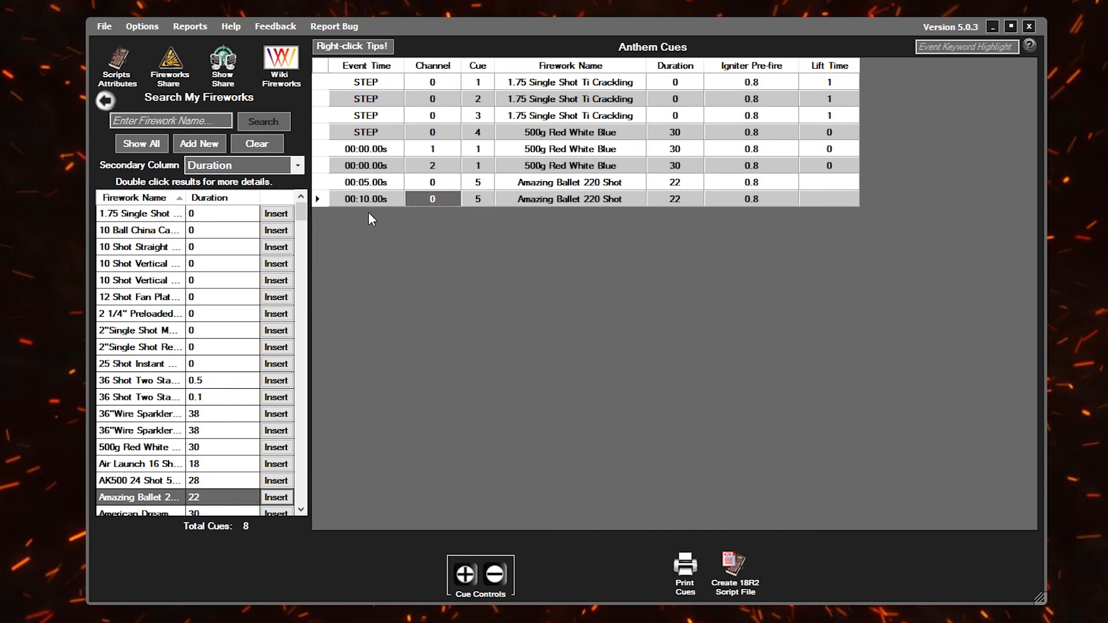
left_click(365, 199)
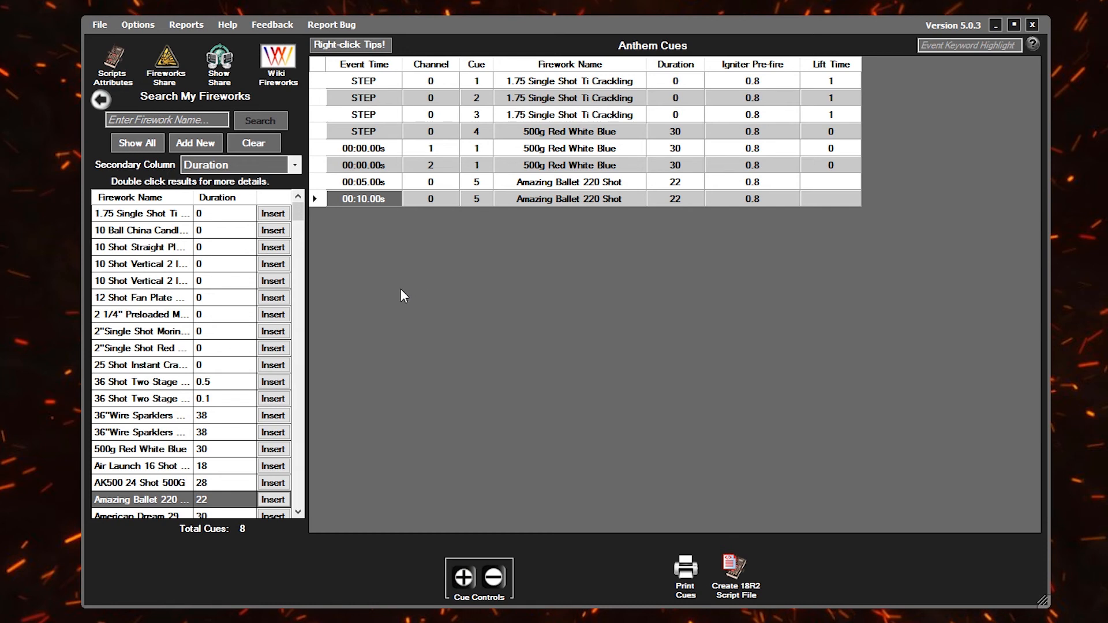
Add two more step cues and assign both the American Dream 293 Shot 500G firework.
left_click(463, 576)
left_click(464, 577)
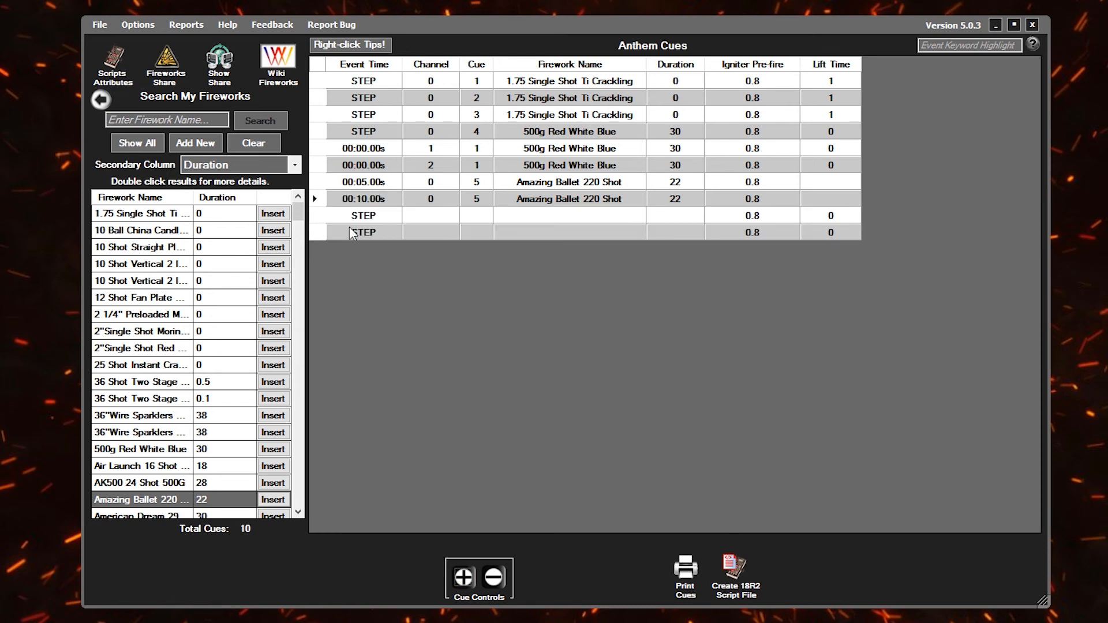
left_click_drag(316, 216, 316, 232)
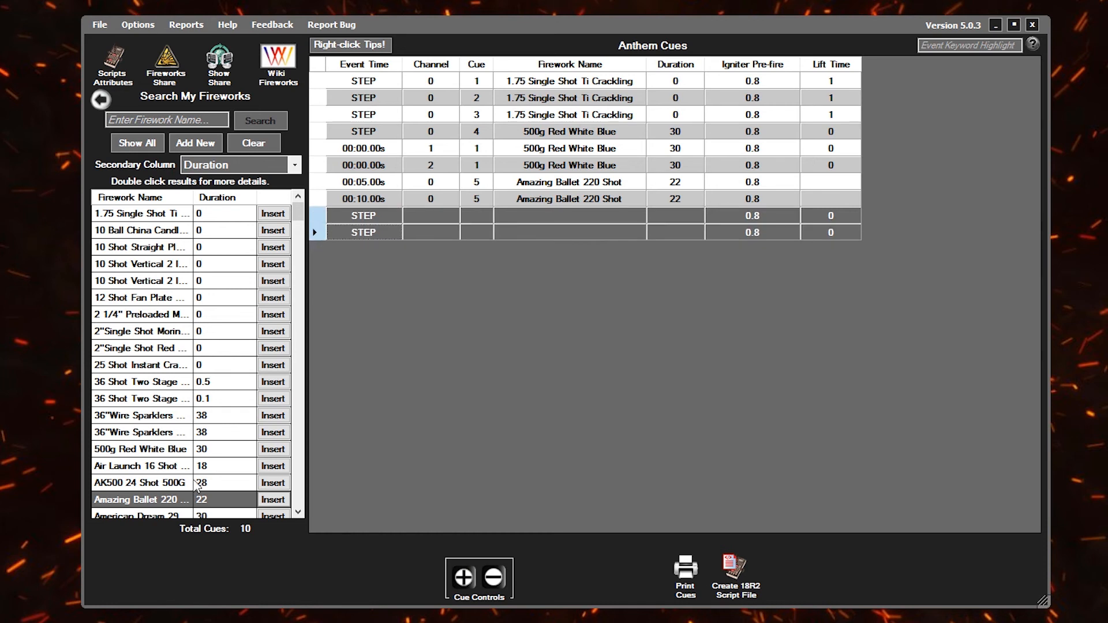
left_click(272, 515)
Set the cue number of the 00:10.00 Amazing Ballet event to 6.
left_click(479, 201)
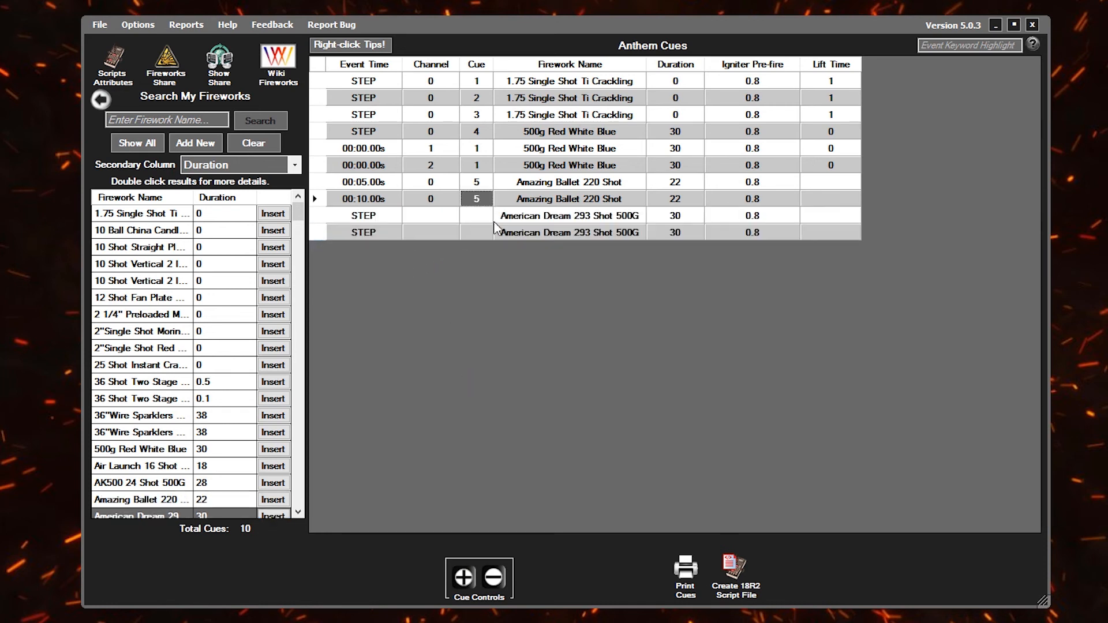
type("6")
Assign the two American Dream 293 Shot 500G rows to channel 0, cues 7 and 8.
left_click(433, 219)
type("0")
key("Tab")
type("7")
left_click(450, 233)
type("0")
key("Tab")
type("8")
Add another cue and set its event time from the previous event's 30-second duration.
left_click(464, 577)
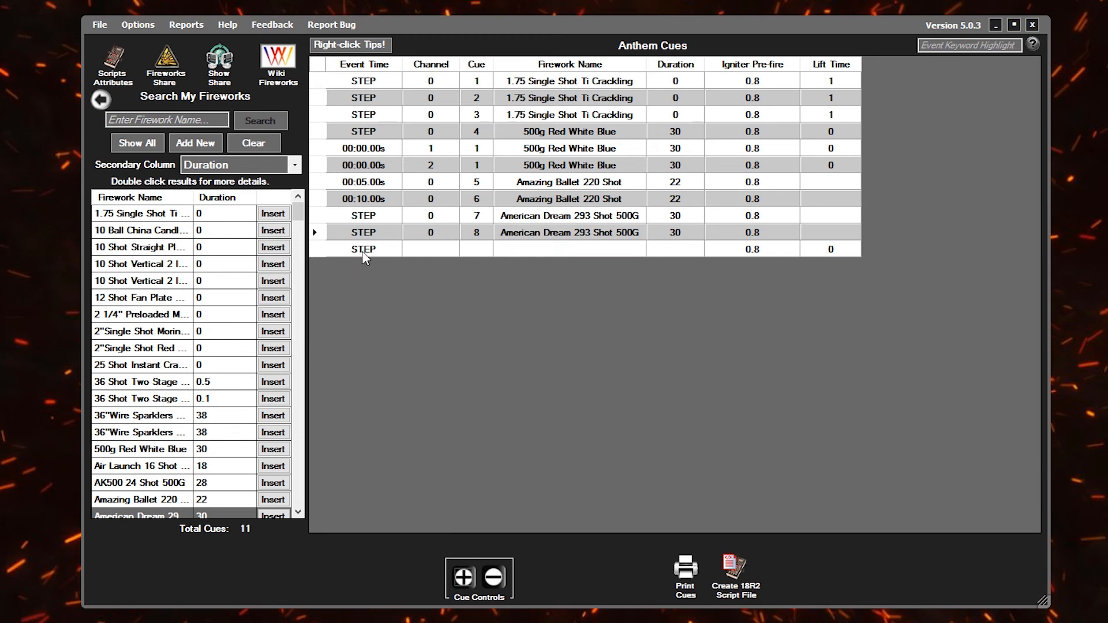
double_click(363, 252)
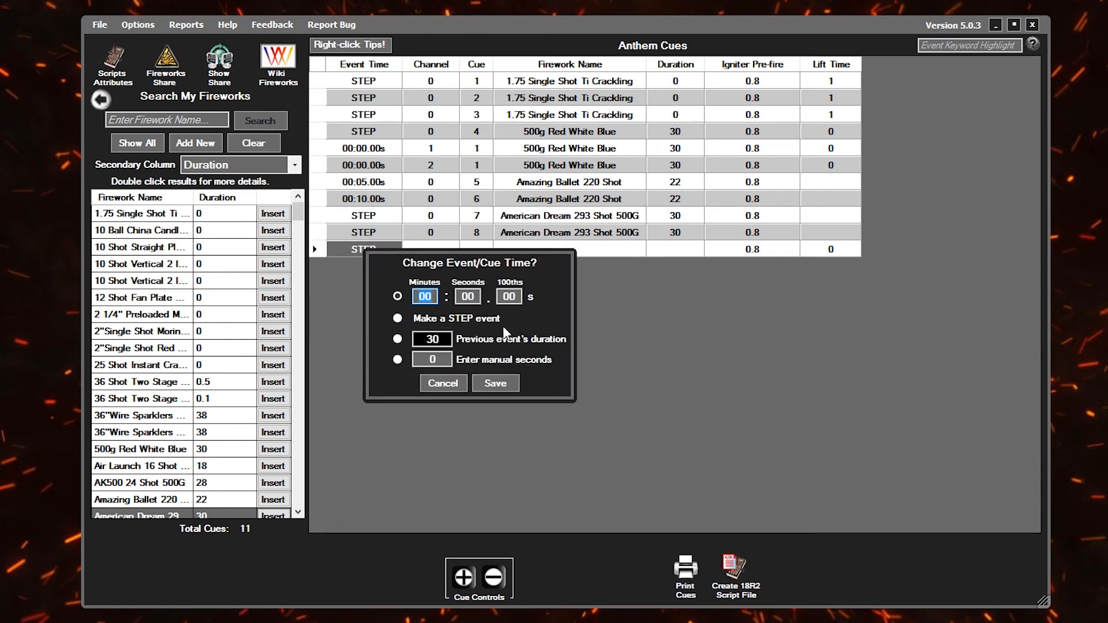
left_click(397, 338)
left_click(491, 383)
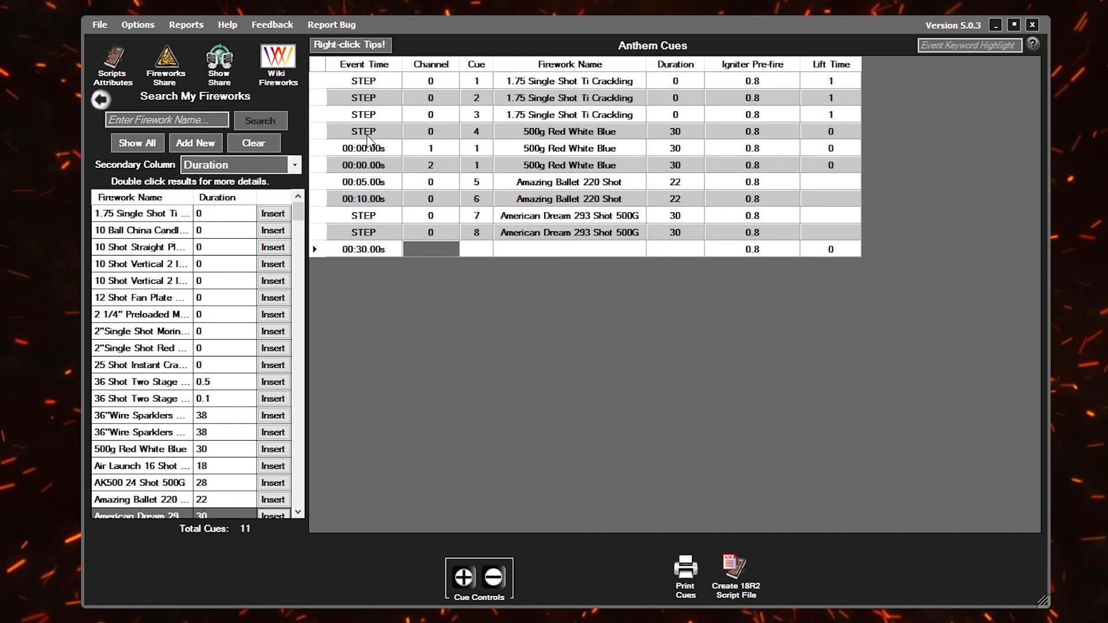
left_click(368, 136)
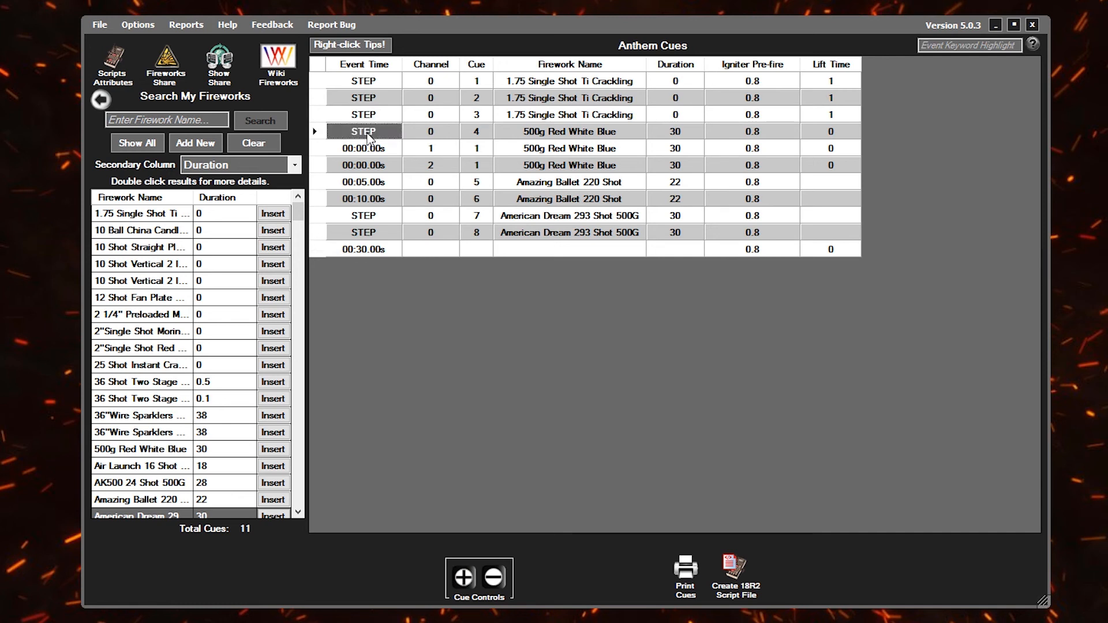
left_click(366, 236)
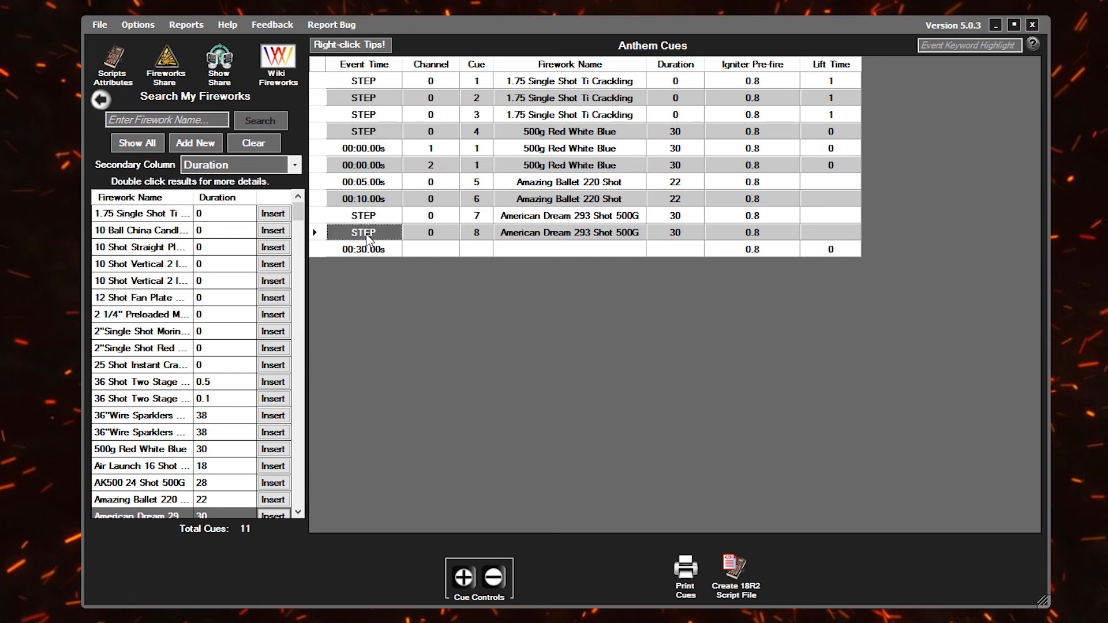
left_click(367, 251)
left_click(369, 237)
Delete both American Dream step cues and the empty 00:30.00 row.
left_click_drag(321, 252, 320, 209)
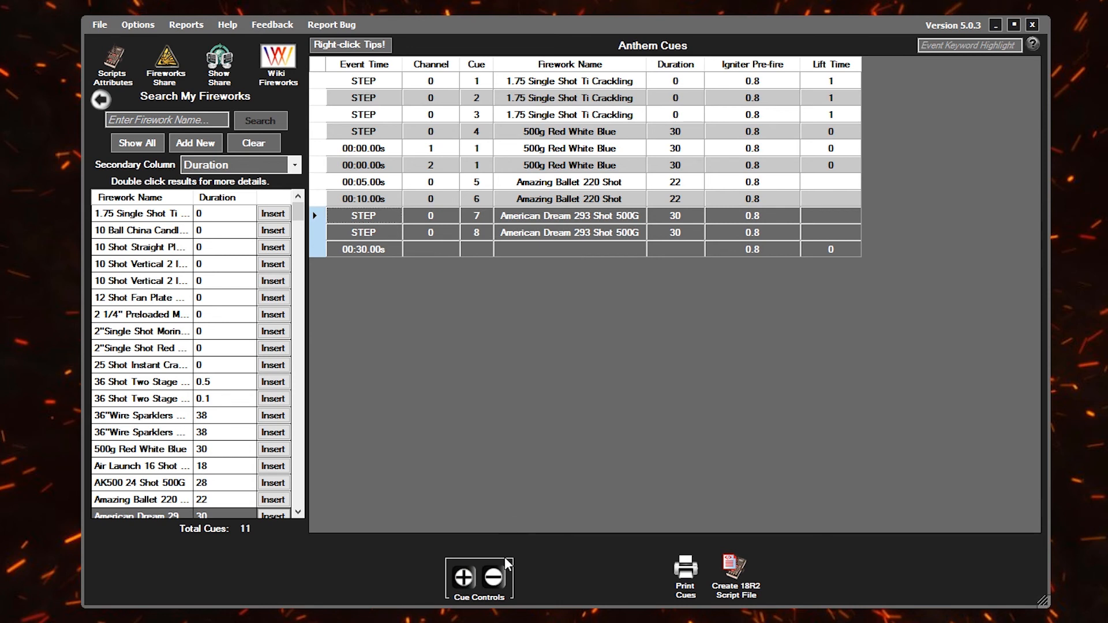
left_click(494, 576)
left_click(532, 351)
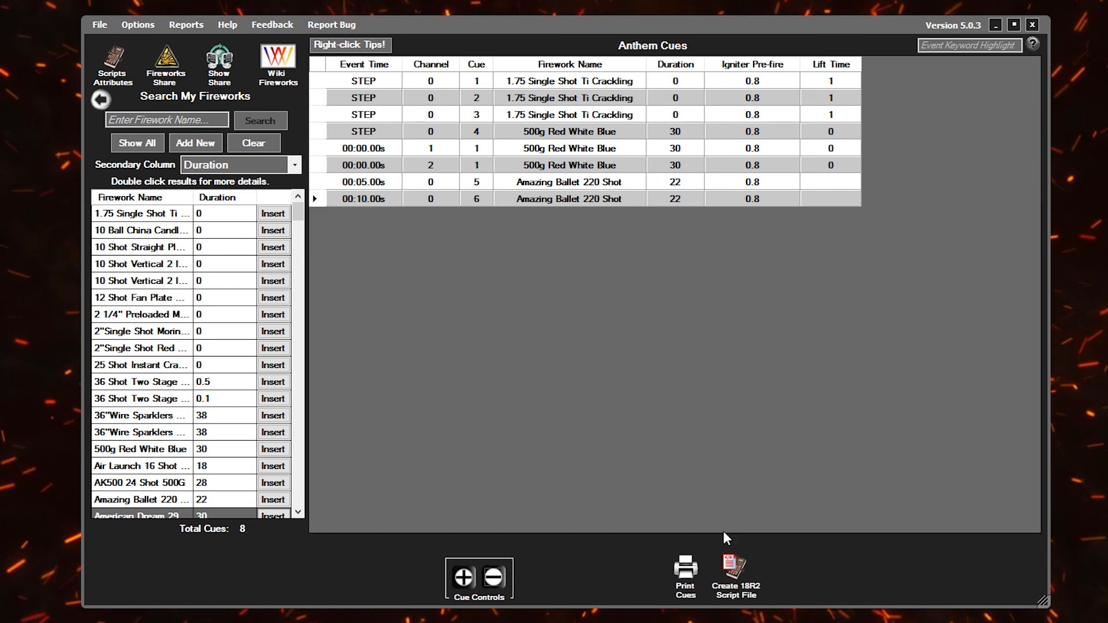
Create the 18R2 script file and export it as cobra.csv to the ESD-USB (I:) drive, replacing the existing file.
left_click(744, 564)
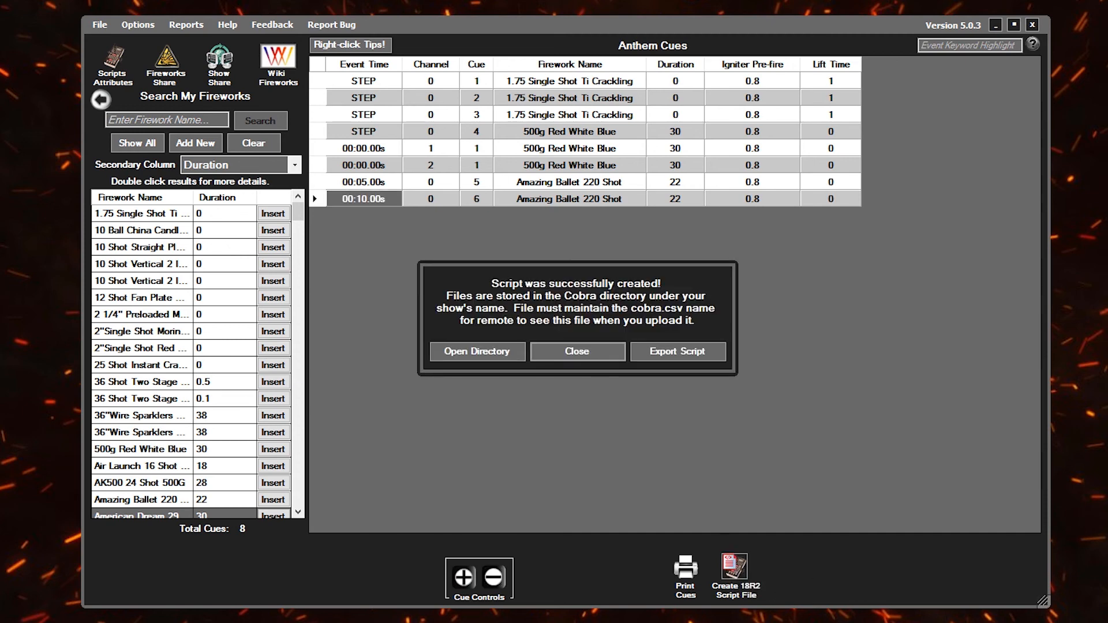
left_click(669, 350)
scroll(231, 507, "down", 3)
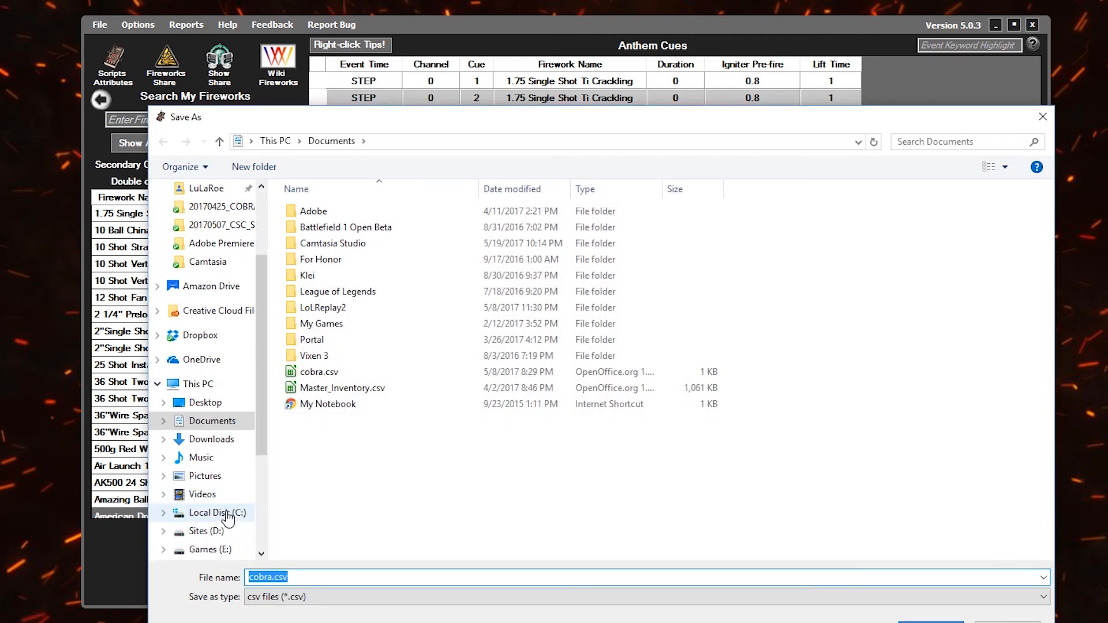
scroll(231, 511, "down", 1)
left_click(229, 513)
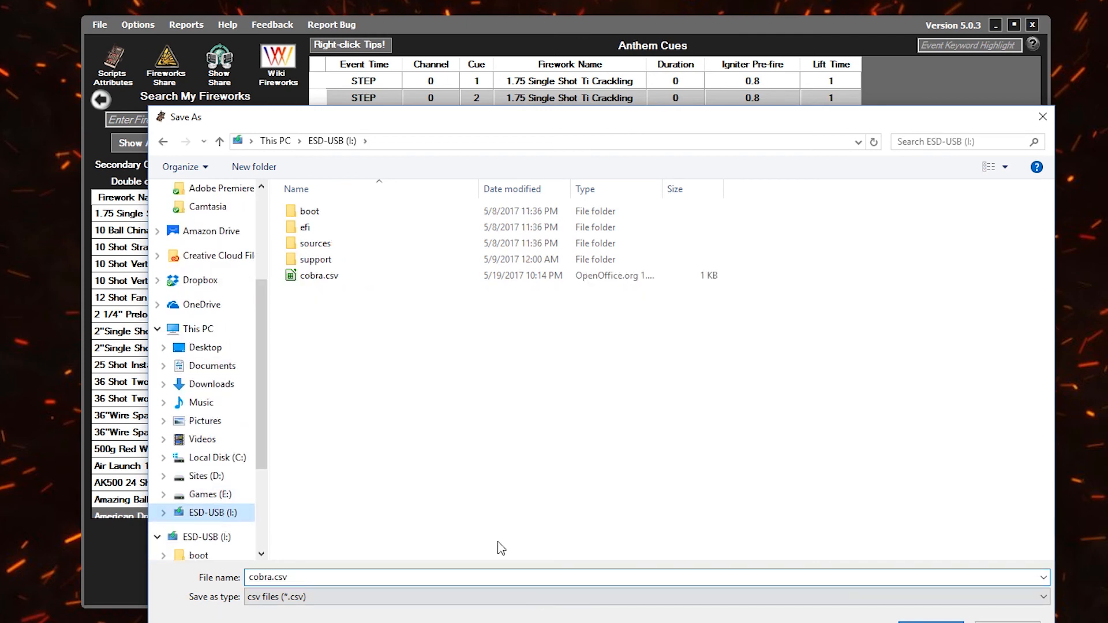
key("Return")
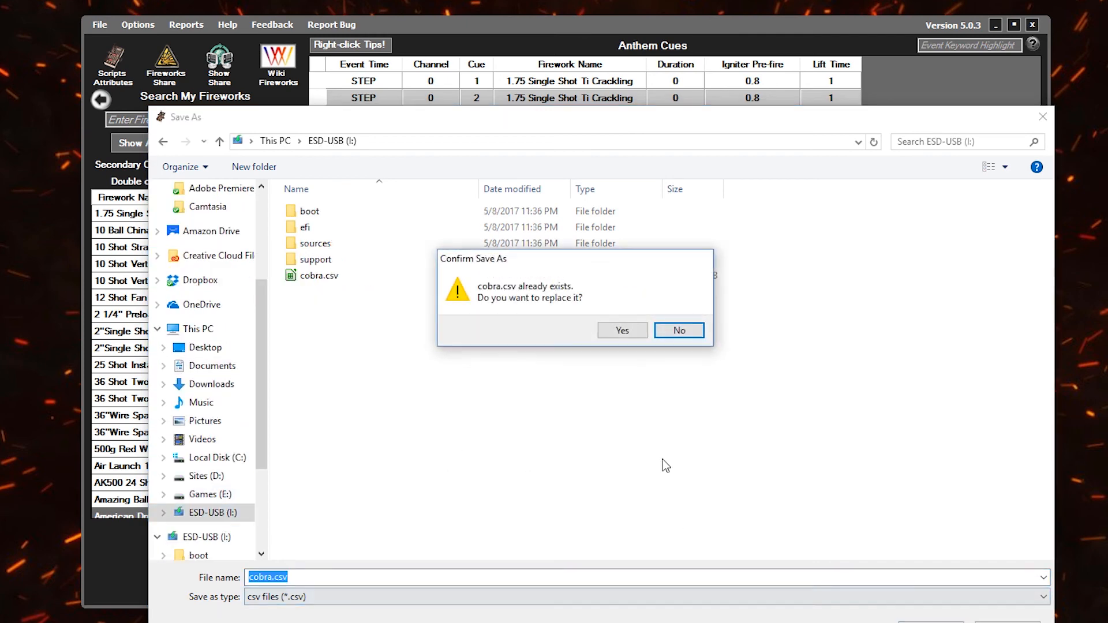
left_click(623, 331)
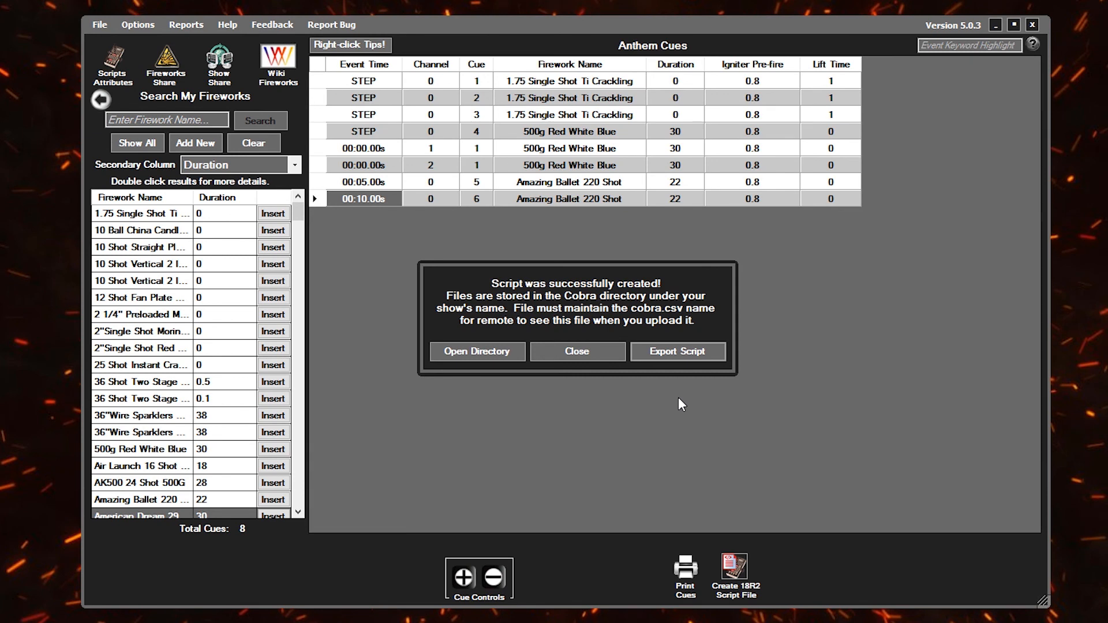